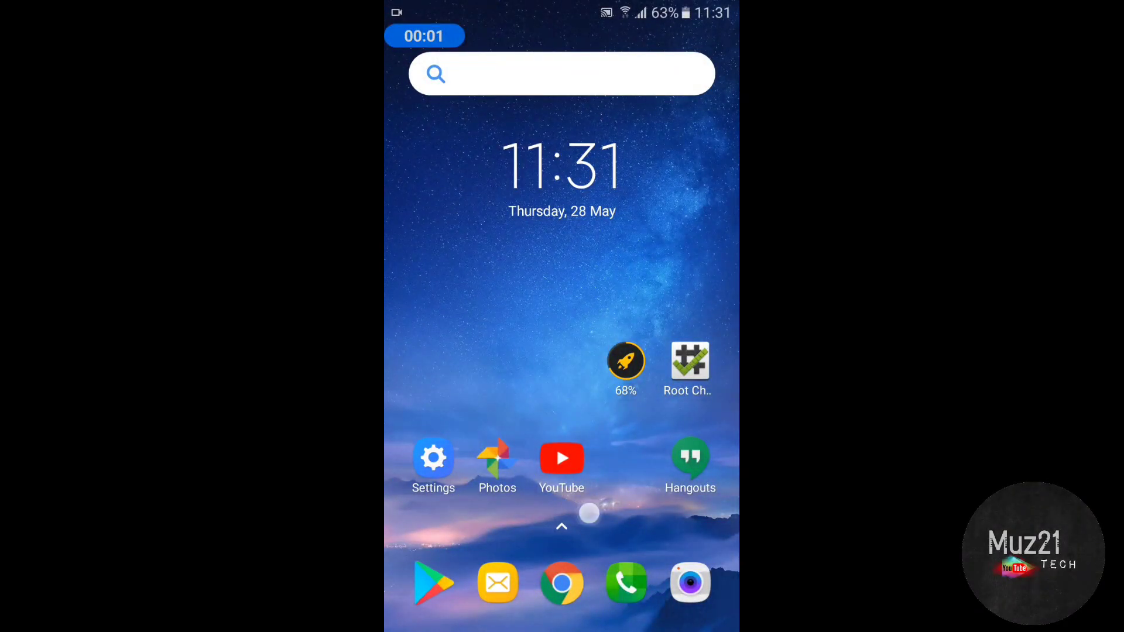
# Step: Launch LP Installer from the app drawer, allow file access and install Lucky Patcher v.8.7.6
pyautogui.moveTo(589, 514); pyautogui.dragTo(635, 352)
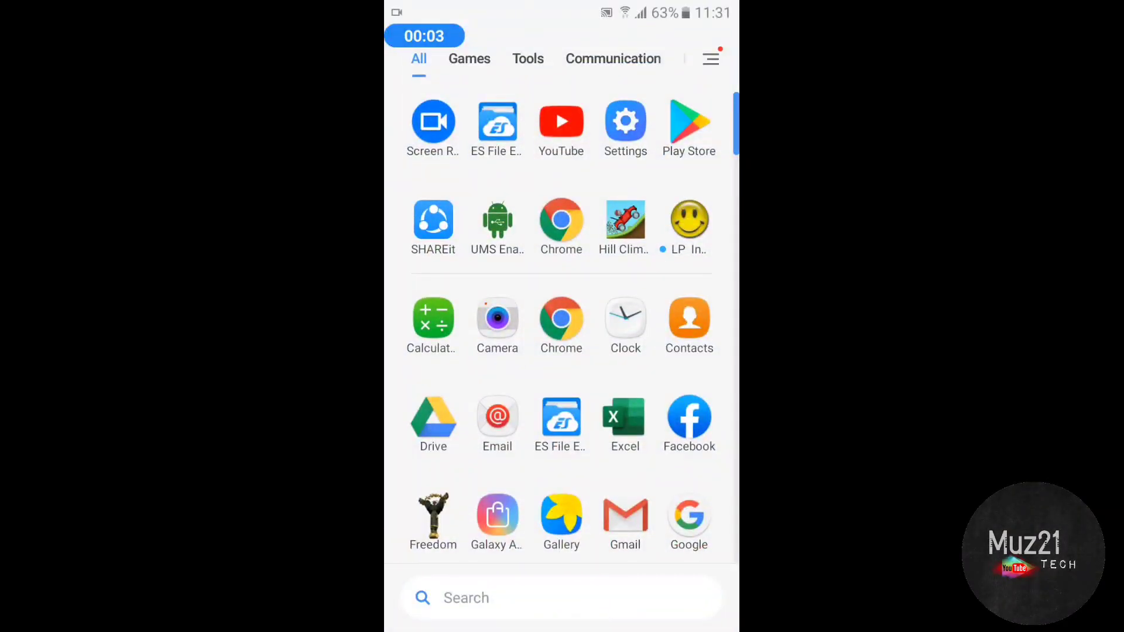
pyautogui.click(689, 222)
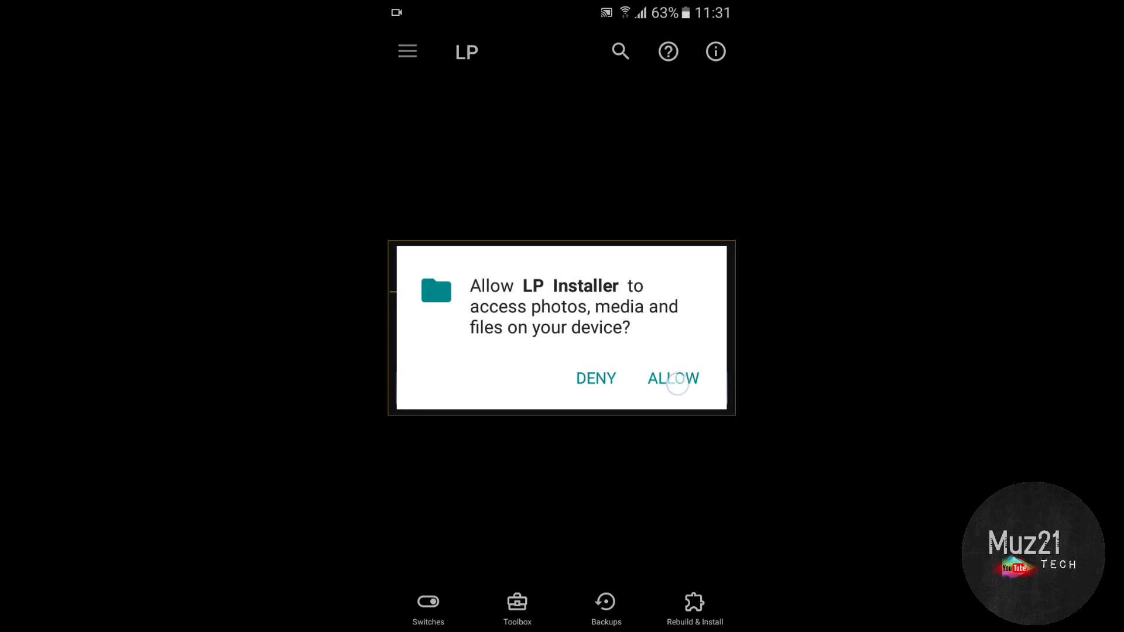
pyautogui.click(676, 386)
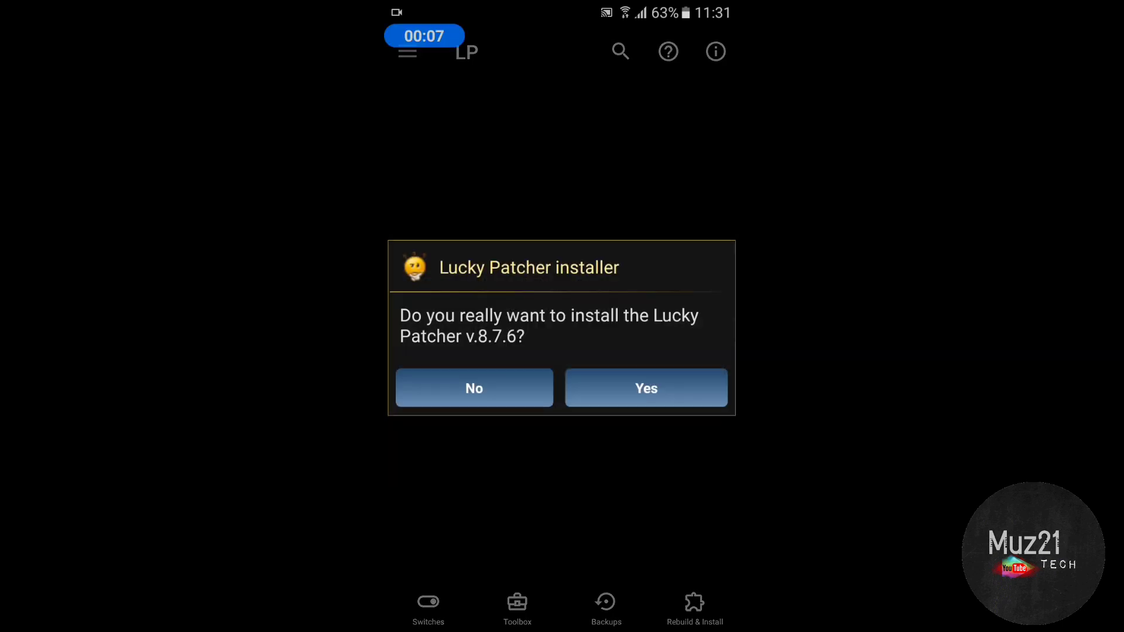
pyautogui.click(646, 388)
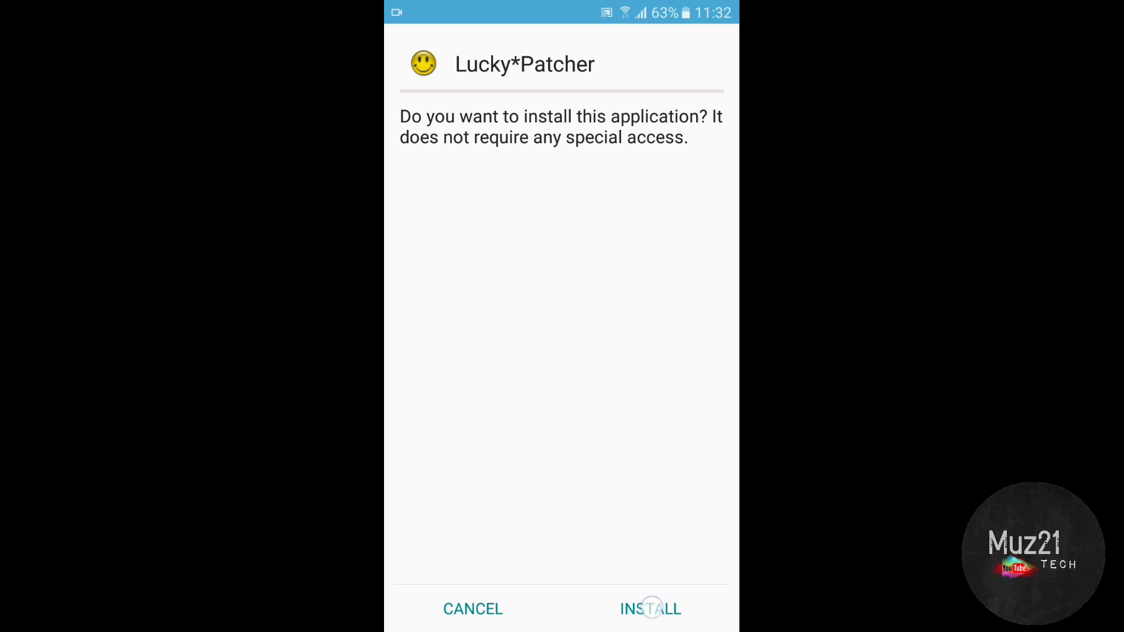
pyautogui.click(651, 608)
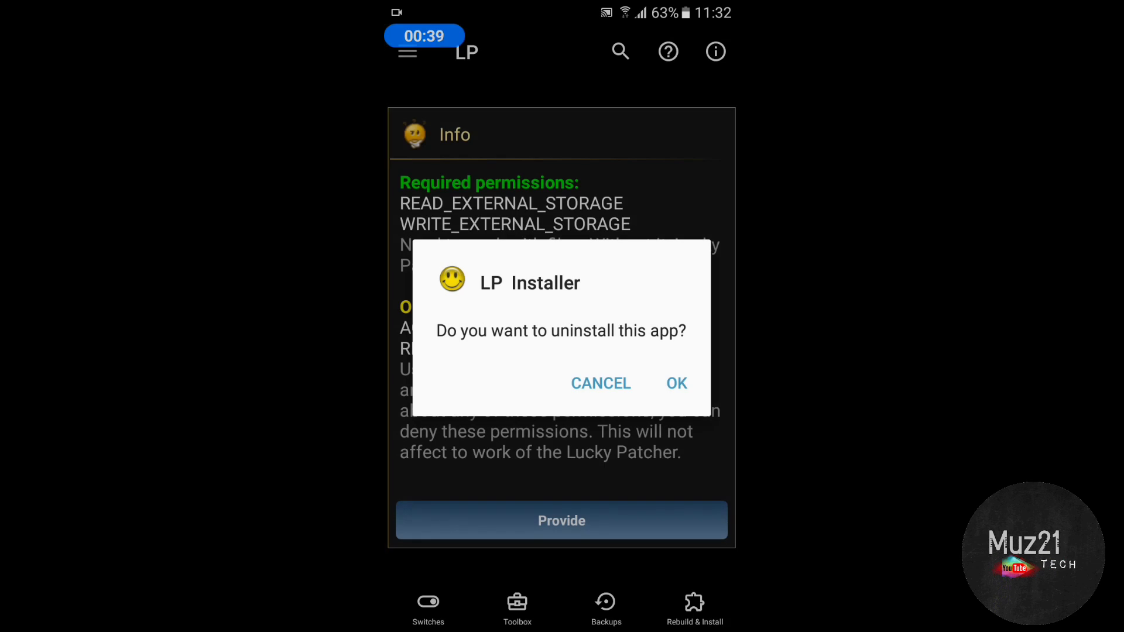
# Step: Uninstall LP Installer, launch Lucky Patcher and allow its files, location and phone-call permissions
pyautogui.click(675, 391)
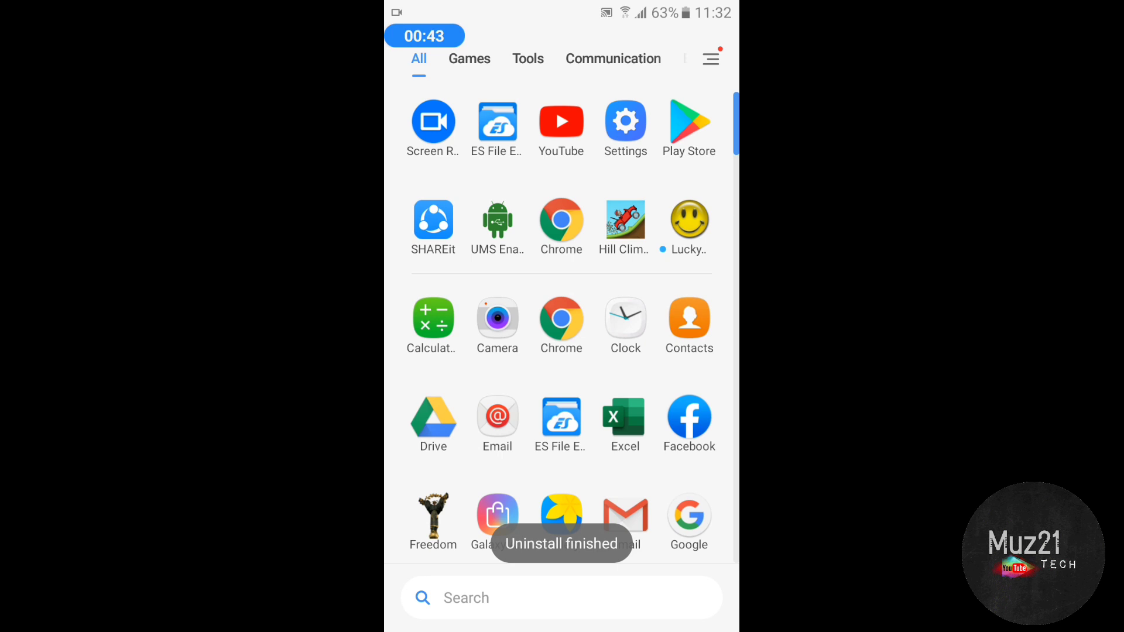
pyautogui.click(690, 220)
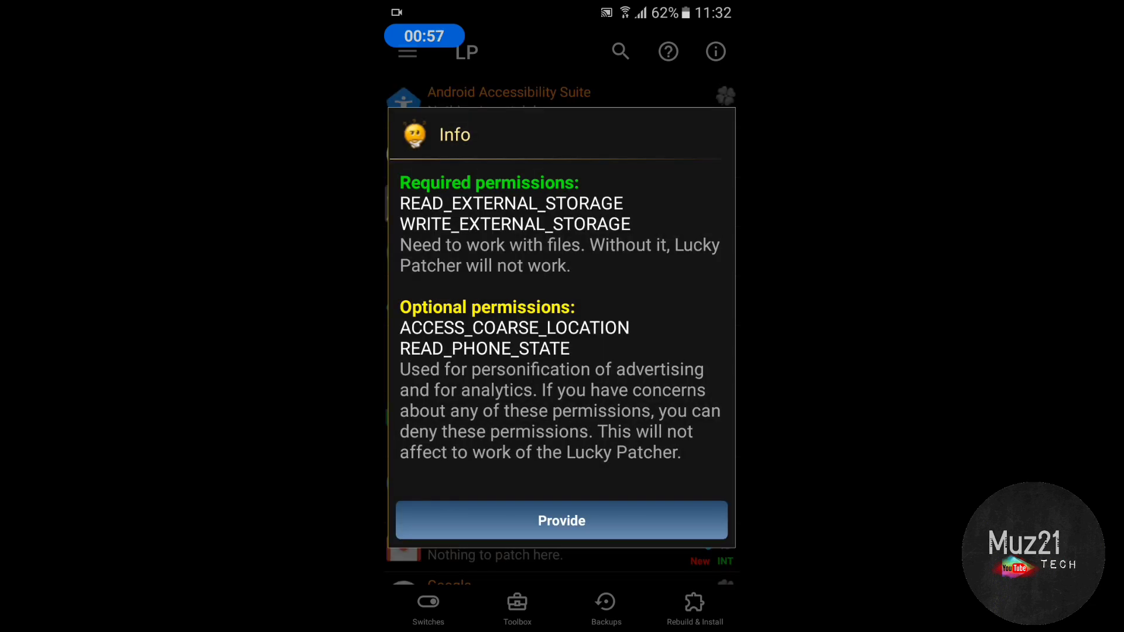
pyautogui.click(647, 516)
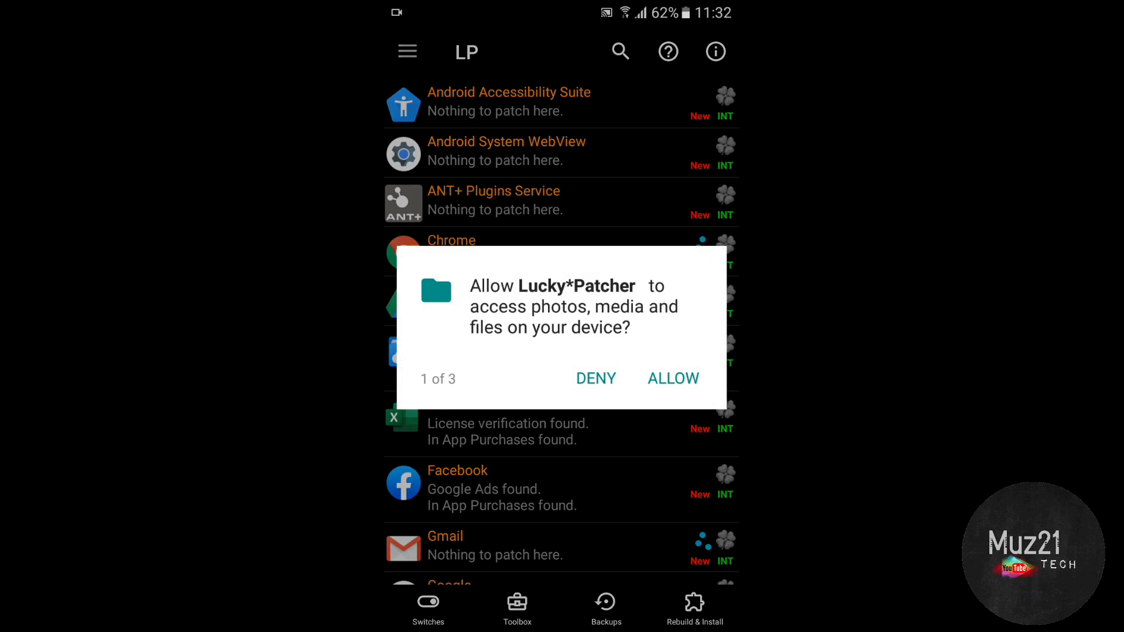
pyautogui.click(696, 378)
pyautogui.click(674, 378)
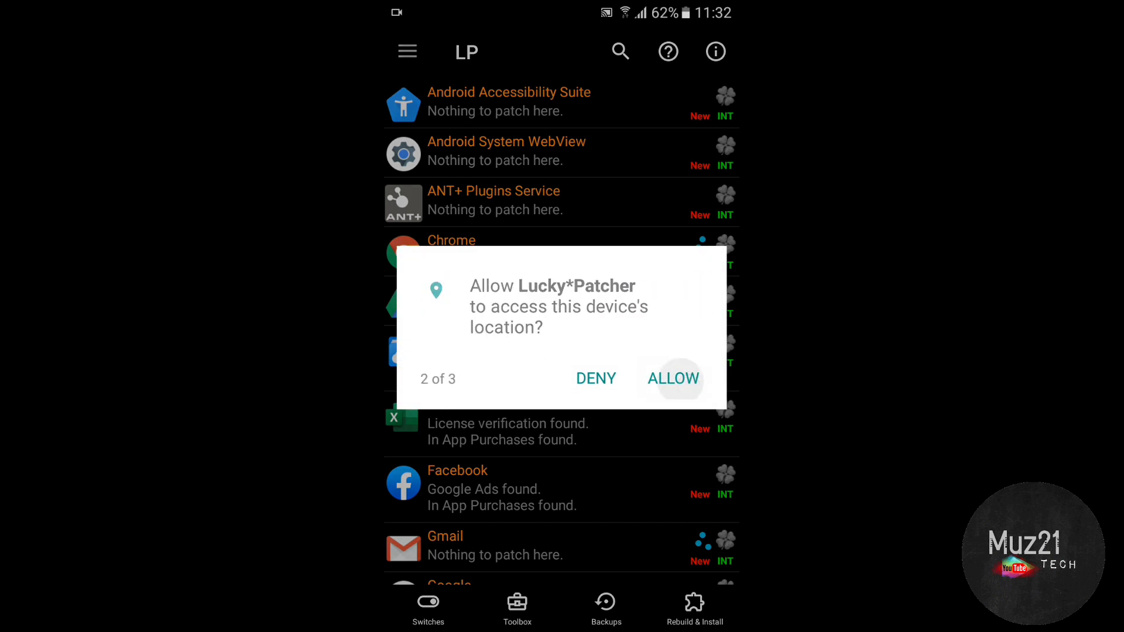
pyautogui.click(674, 378)
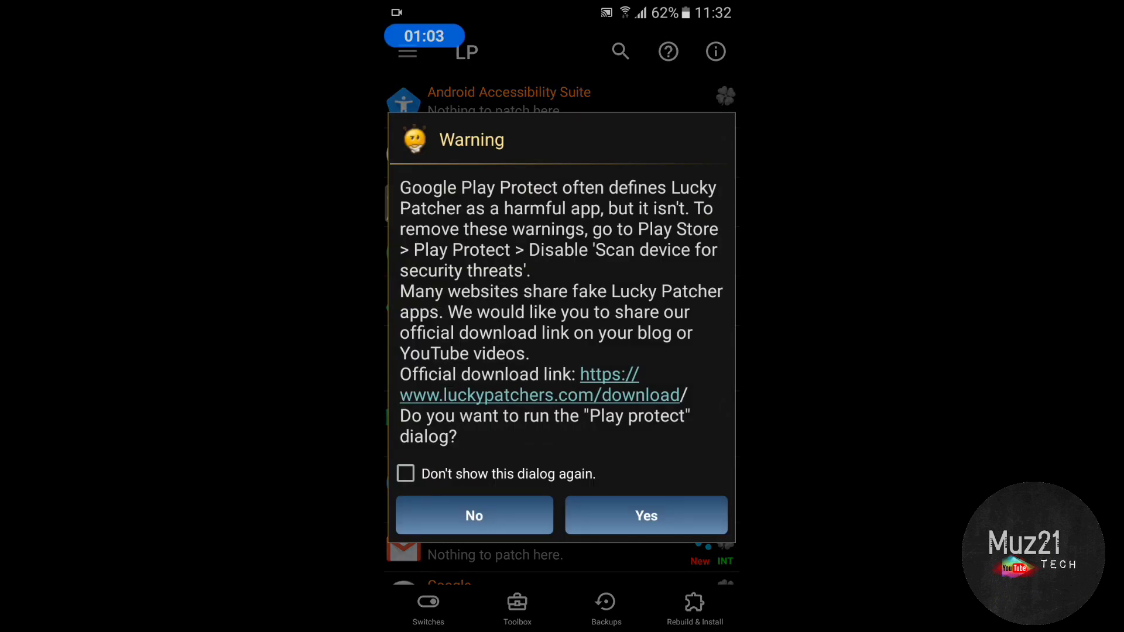
# Step: Confirm Play Protect's Scan apps setting is off in its gear settings, then return to Lucky Patcher
pyautogui.click(647, 516)
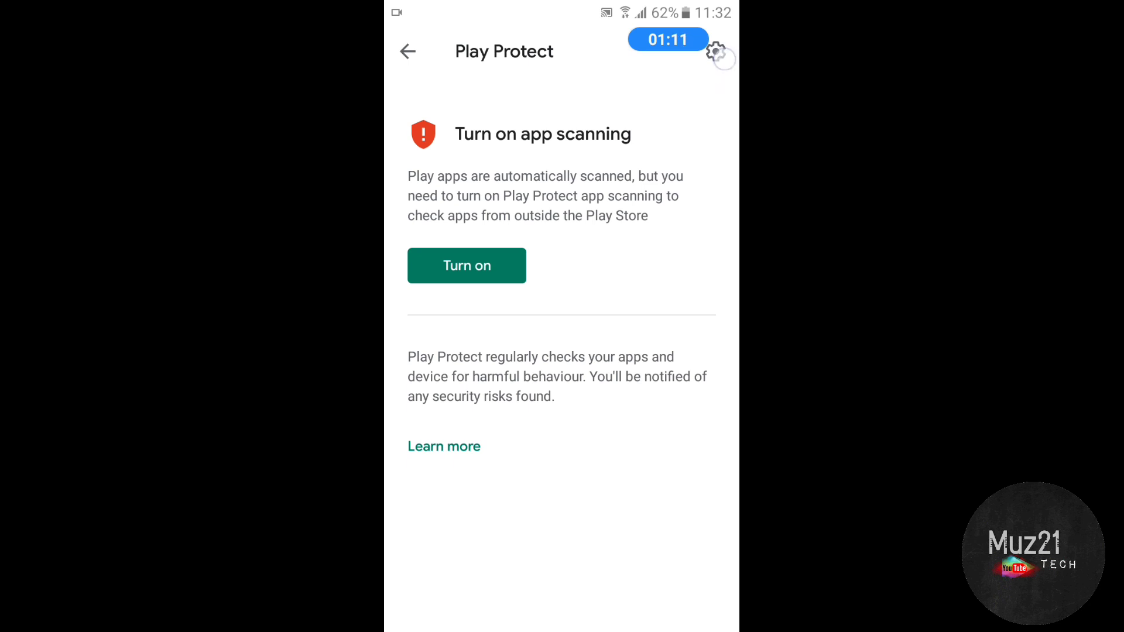
pyautogui.click(716, 54)
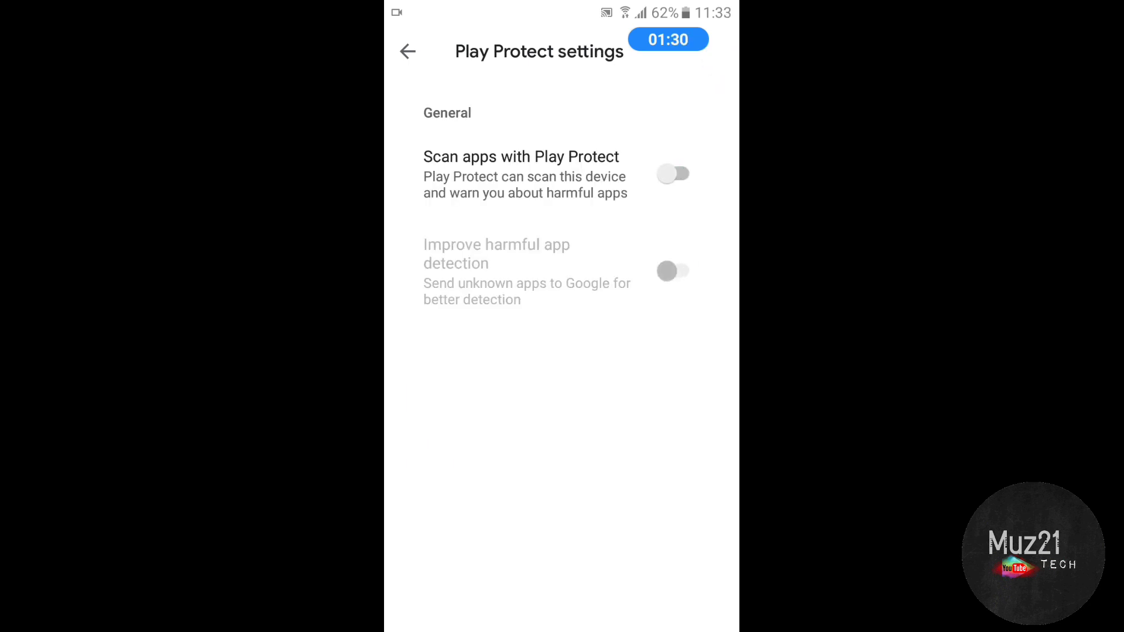
pyautogui.click(407, 52)
pyautogui.click(716, 51)
pyautogui.click(407, 50)
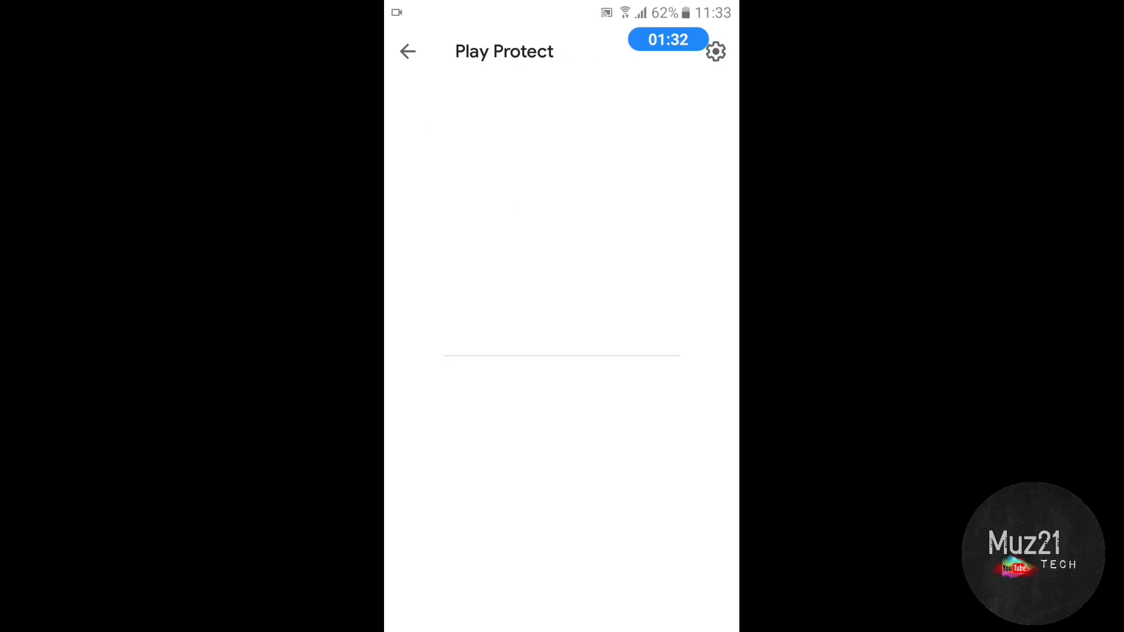
pyautogui.press('Escape')
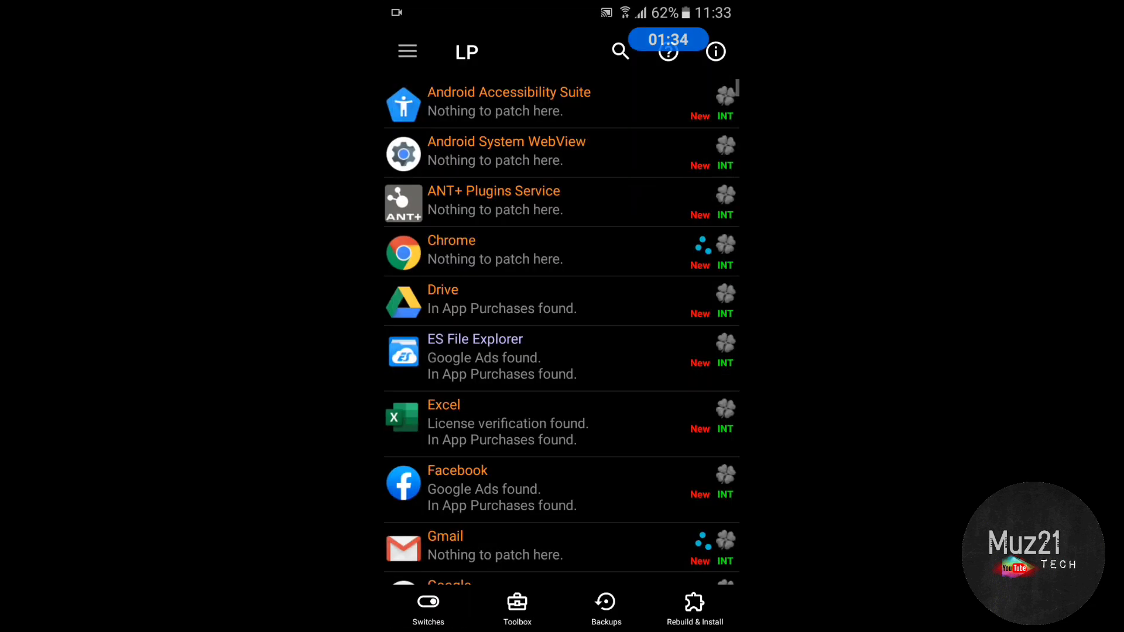
pyautogui.scroll(-5, 630, 370)
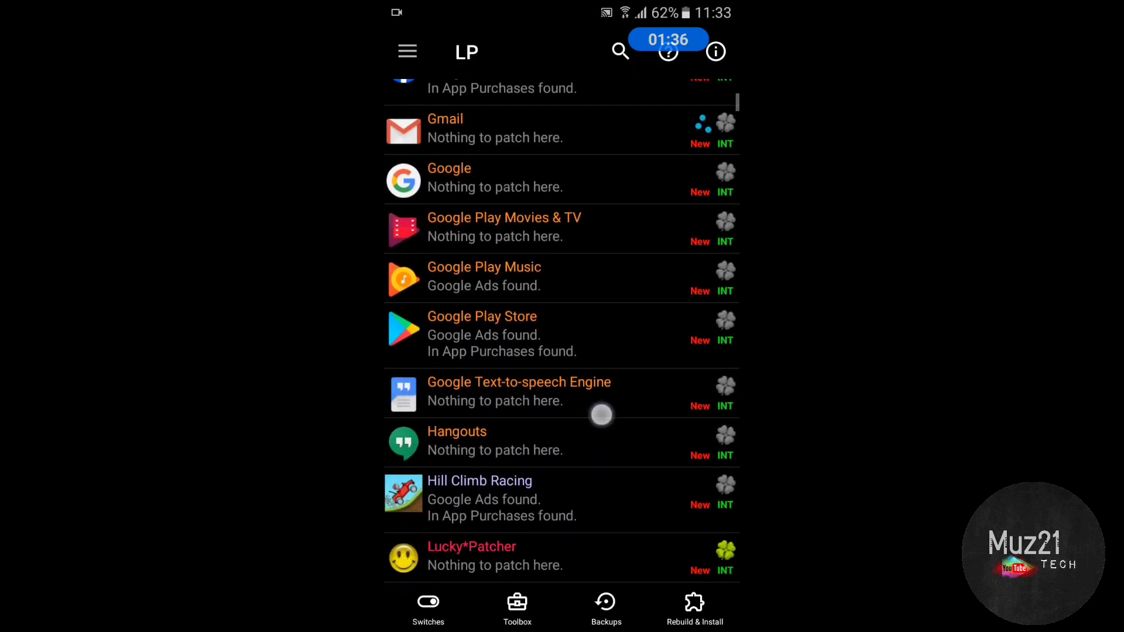
# Step: Choose Create Modified APK File for Hill Climb Racing, declining the custom-patch and Lucky Patcher updates
pyautogui.click(539, 465)
pyautogui.scroll(-3, 662, 404)
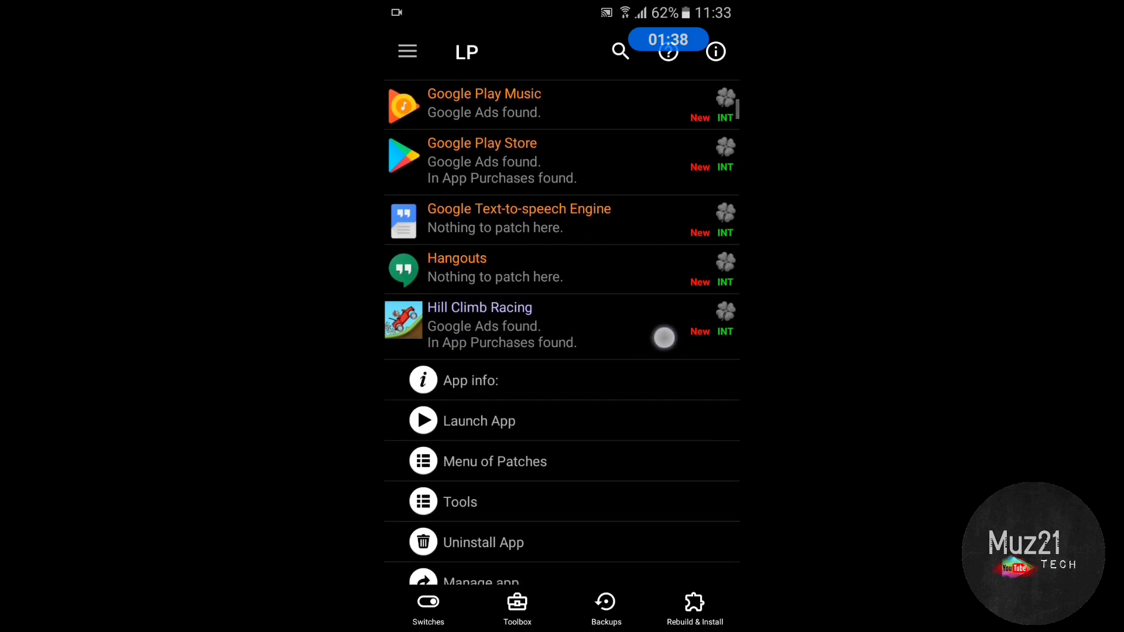
pyautogui.scroll(-3, 609, 476)
pyautogui.click(481, 287)
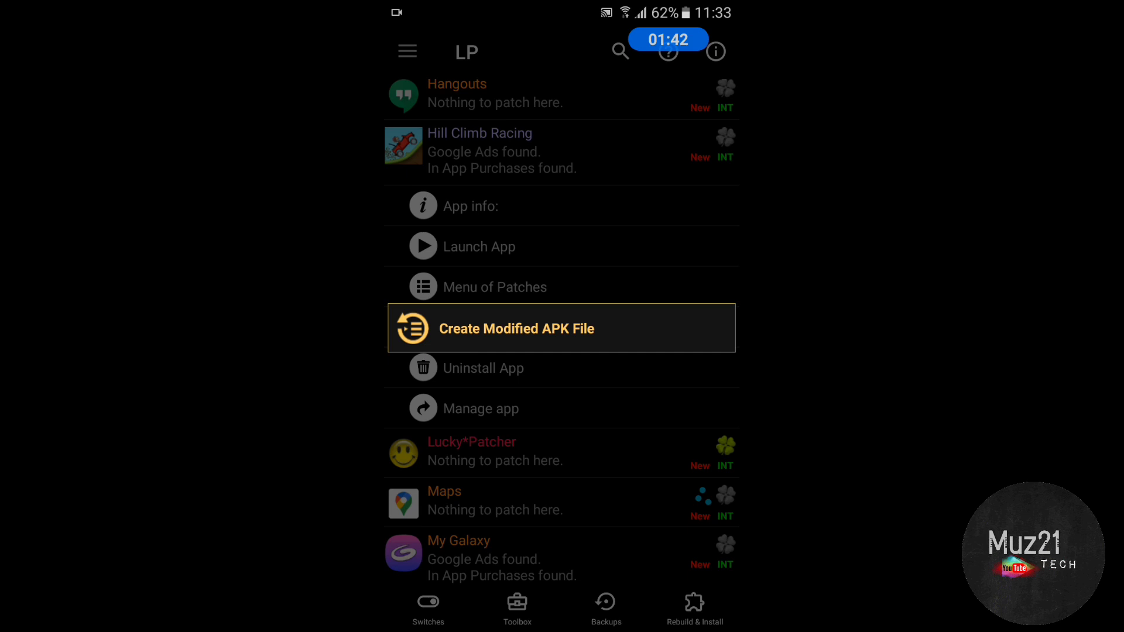
pyautogui.click(517, 328)
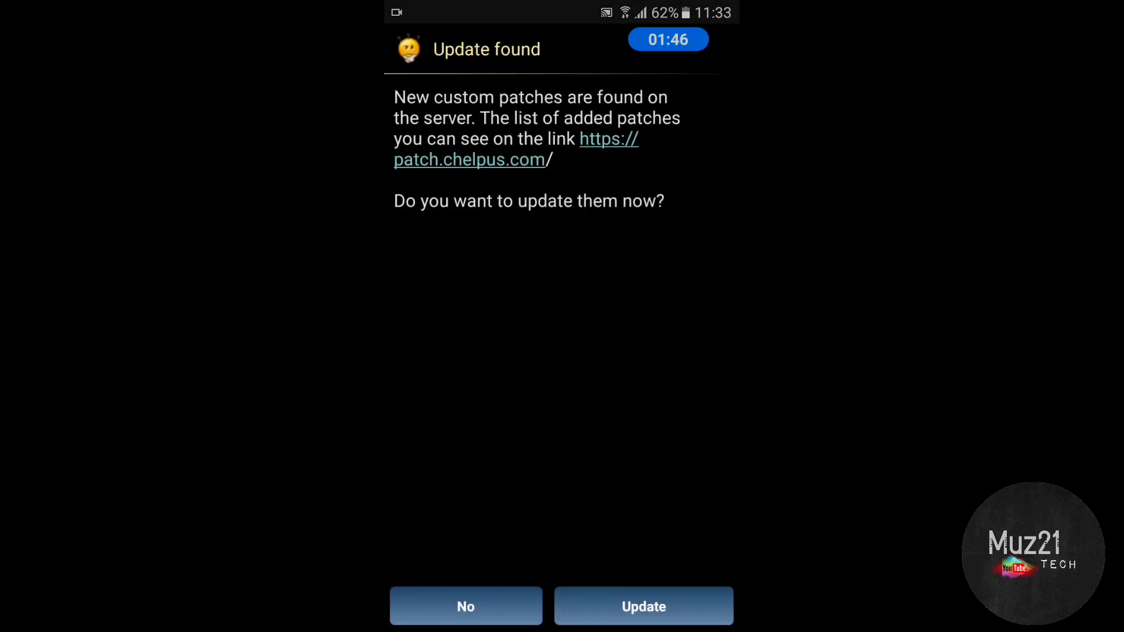
pyautogui.click(466, 606)
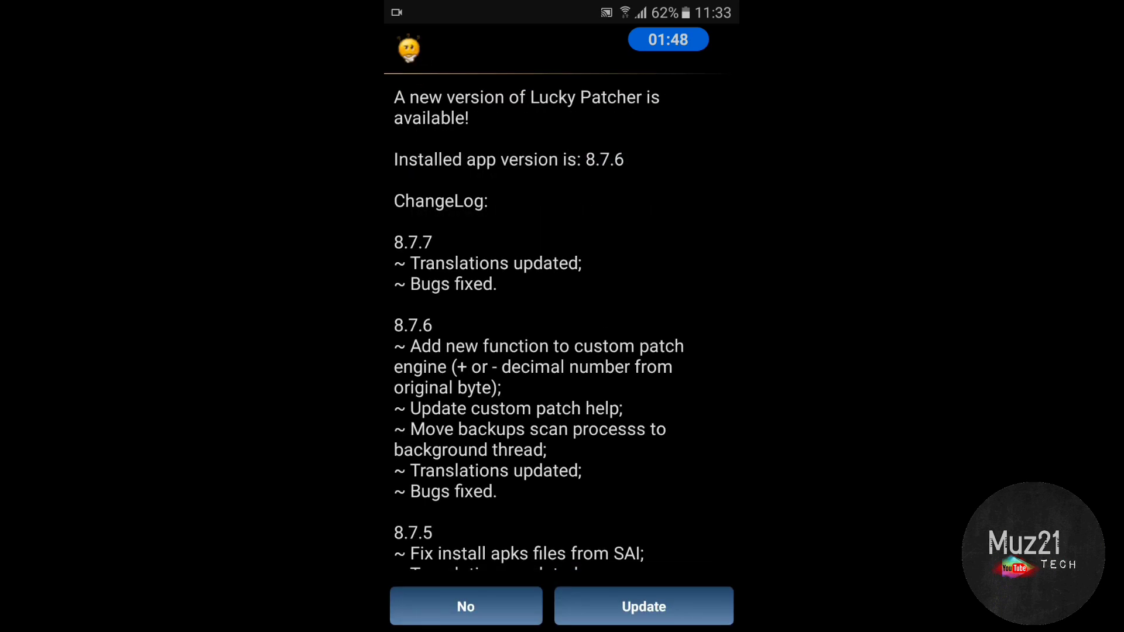
pyautogui.click(465, 606)
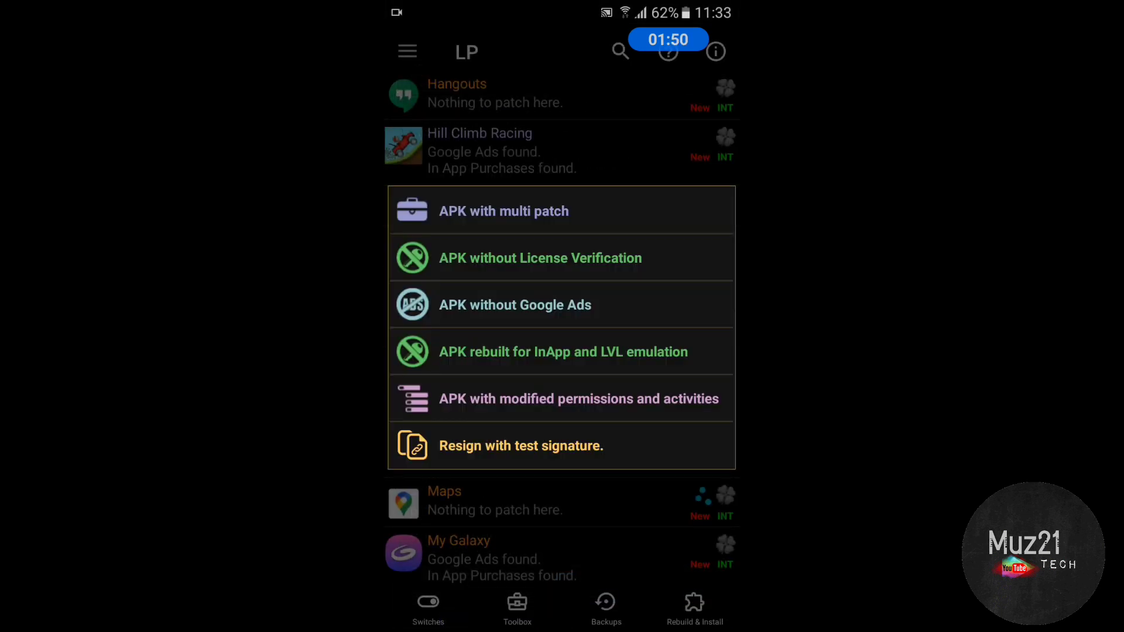
# Step: Rebuild Hill Climb Racing as an APK for InApp and LVL emulation
pyautogui.click(663, 349)
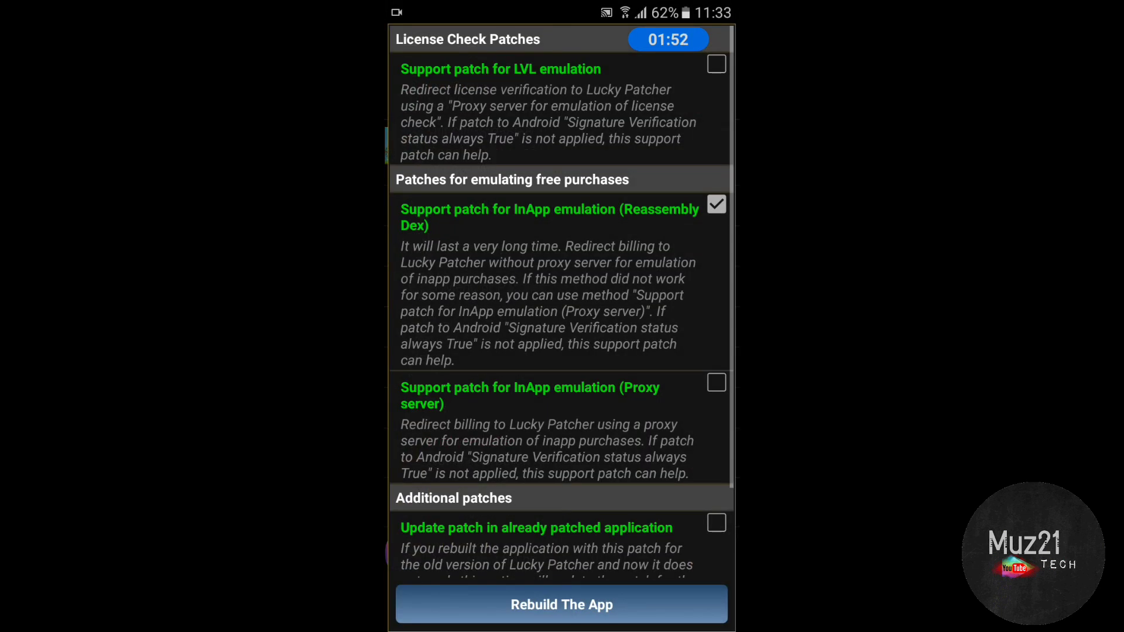
pyautogui.moveTo(681, 457); pyautogui.dragTo(682, 401)
pyautogui.click(562, 605)
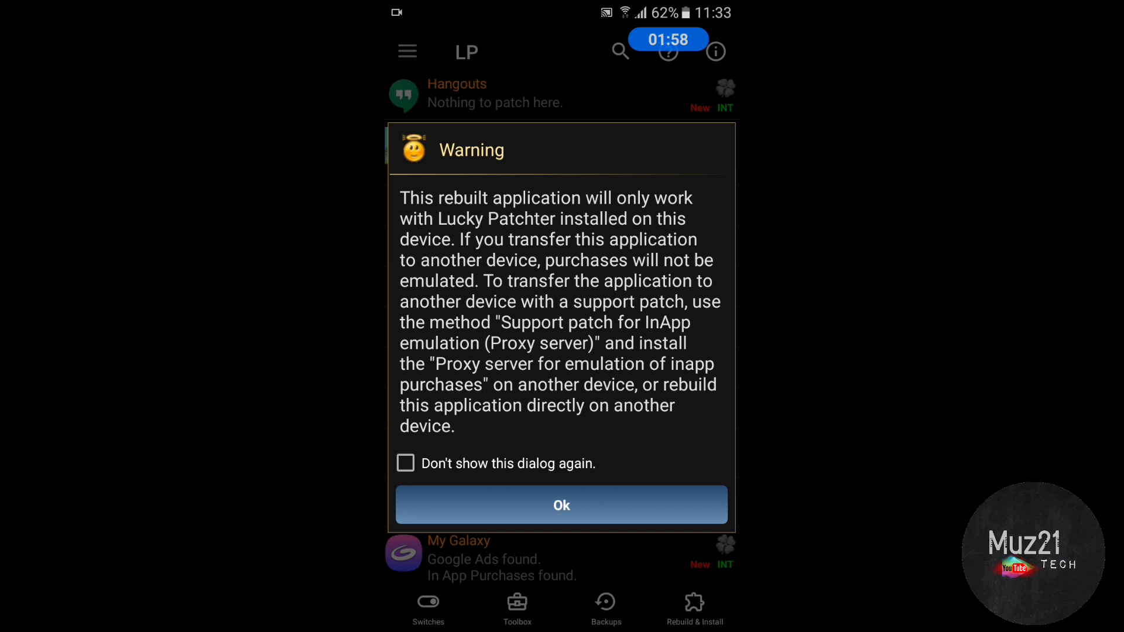
# Step: Reinstall Hill Climb Racing from the rebuilt APK, uninstalling the original and allowing installs from Lucky Patcher
pyautogui.click(637, 510)
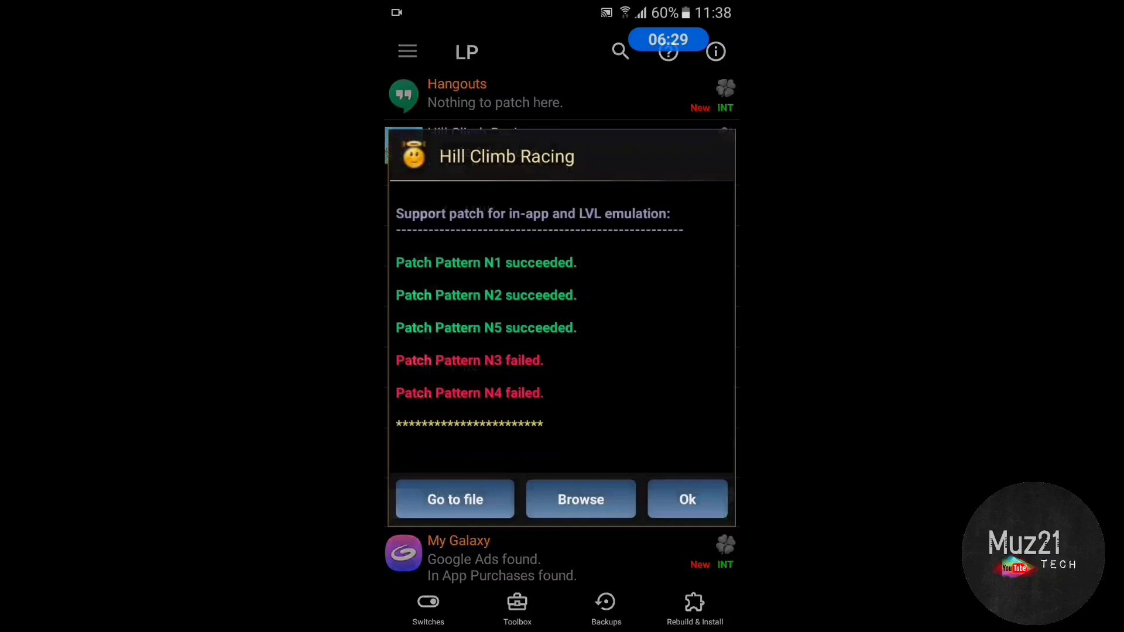
pyautogui.click(455, 499)
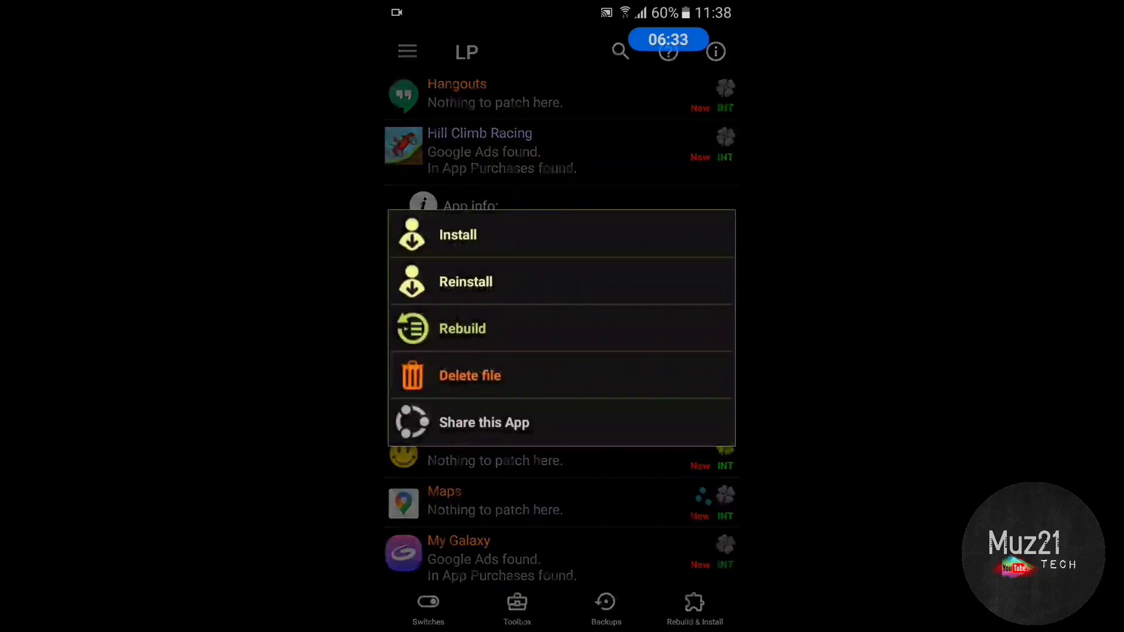
pyautogui.click(466, 282)
pyautogui.click(644, 409)
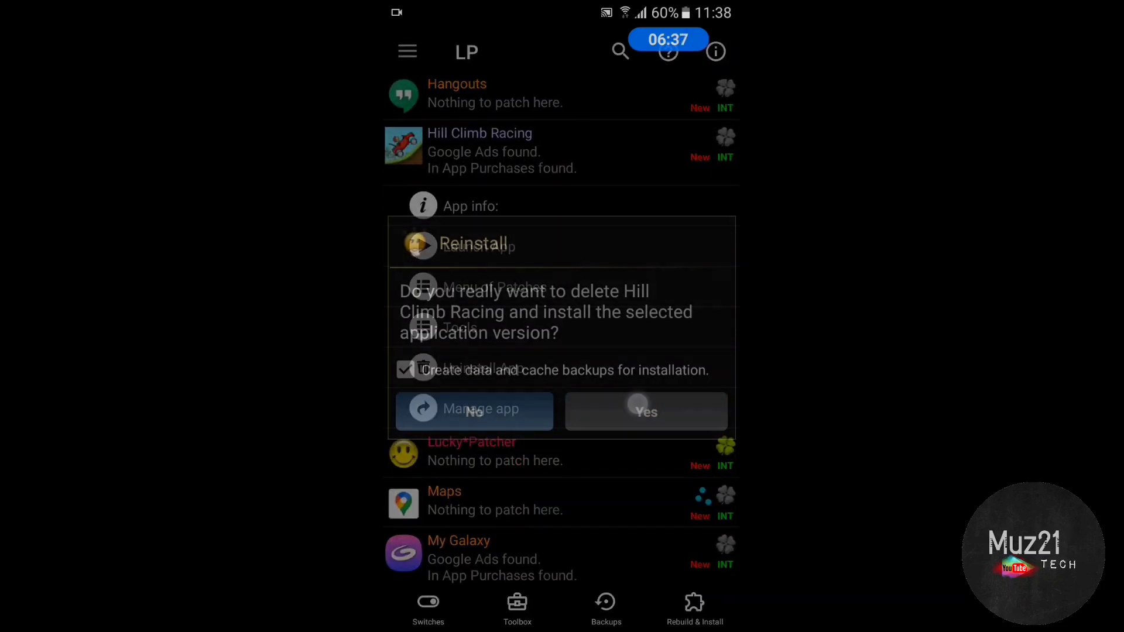
pyautogui.click(676, 384)
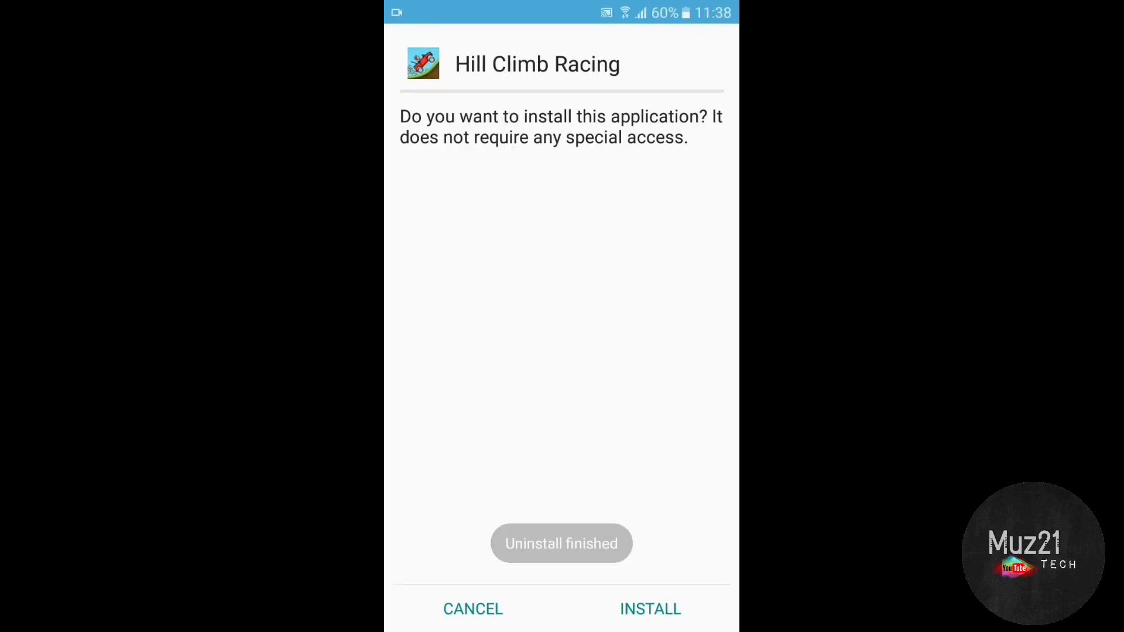
pyautogui.click(597, 614)
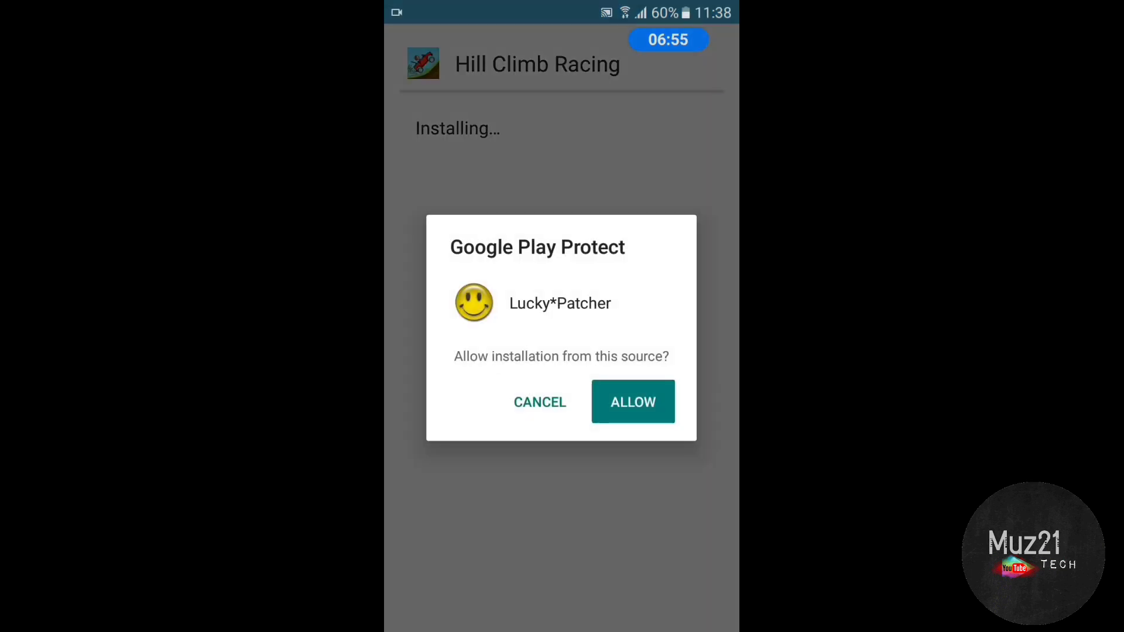
pyautogui.click(632, 402)
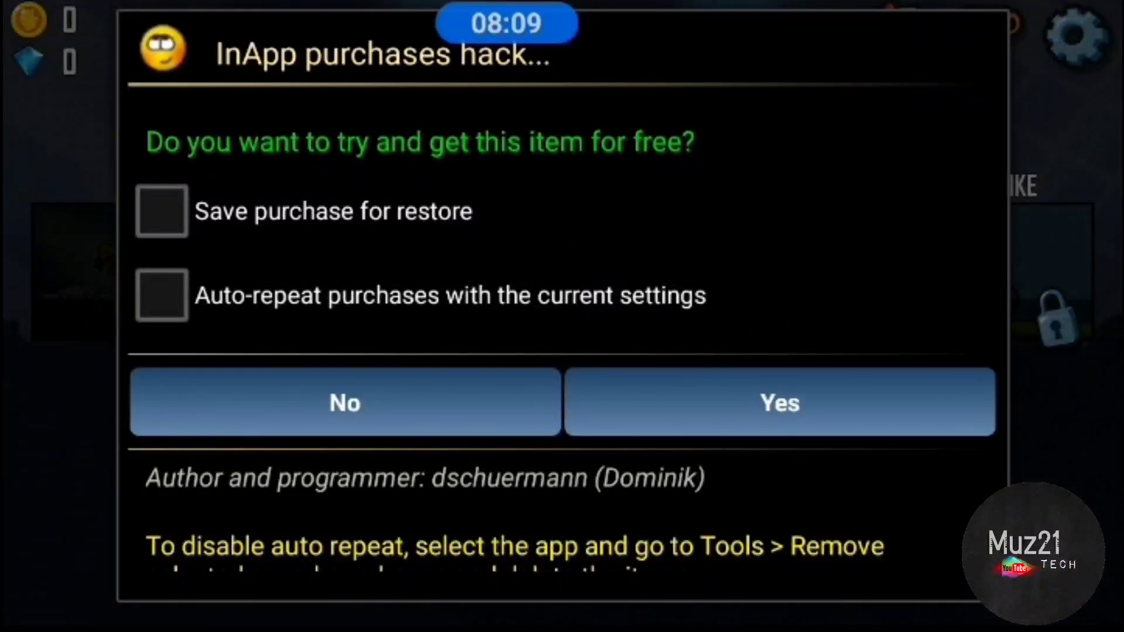
# Step: Get two coin packs, including the 600 000 pack, for free with Save purchase for restore ticked
pyautogui.click(158, 245)
pyautogui.click(804, 412)
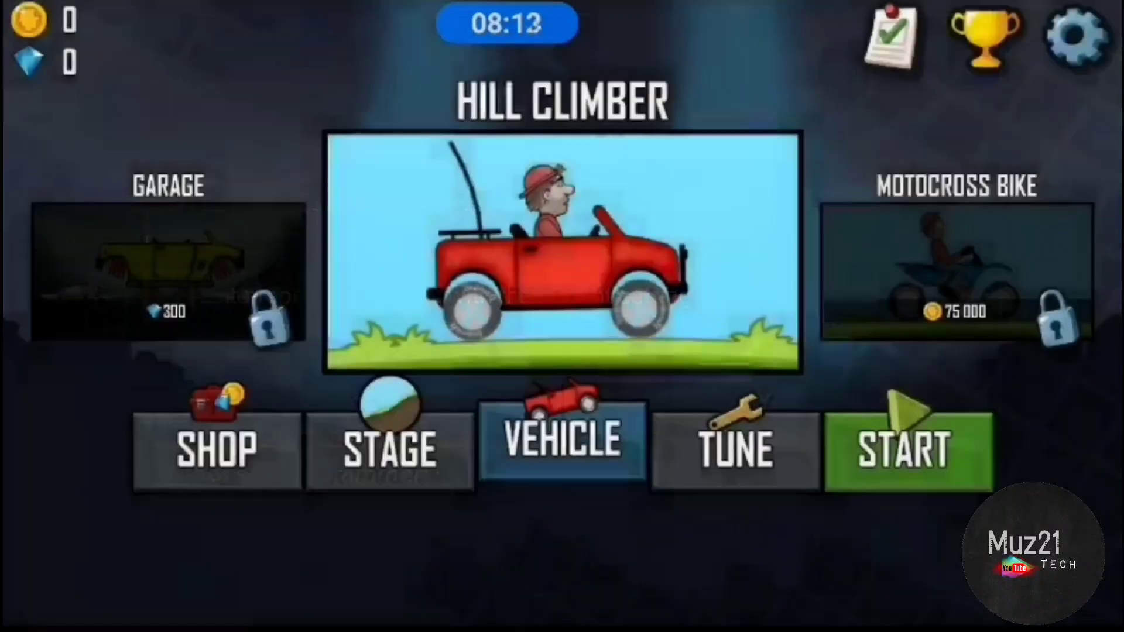
pyautogui.click(561, 417)
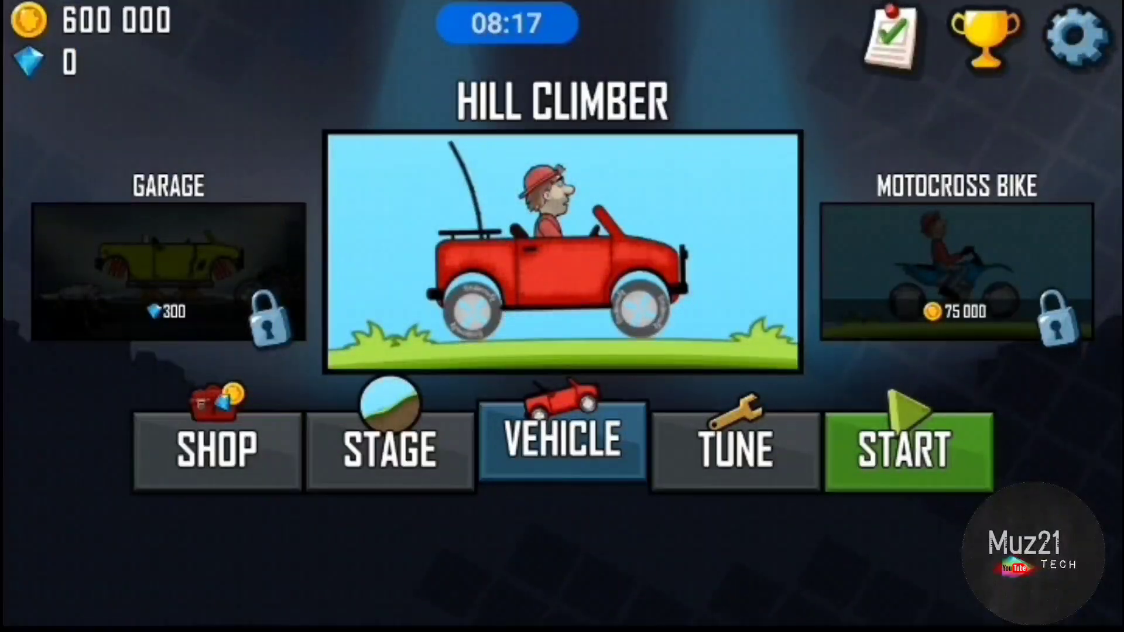
pyautogui.click(217, 449)
pyautogui.moveTo(691, 465); pyautogui.dragTo(690, 305)
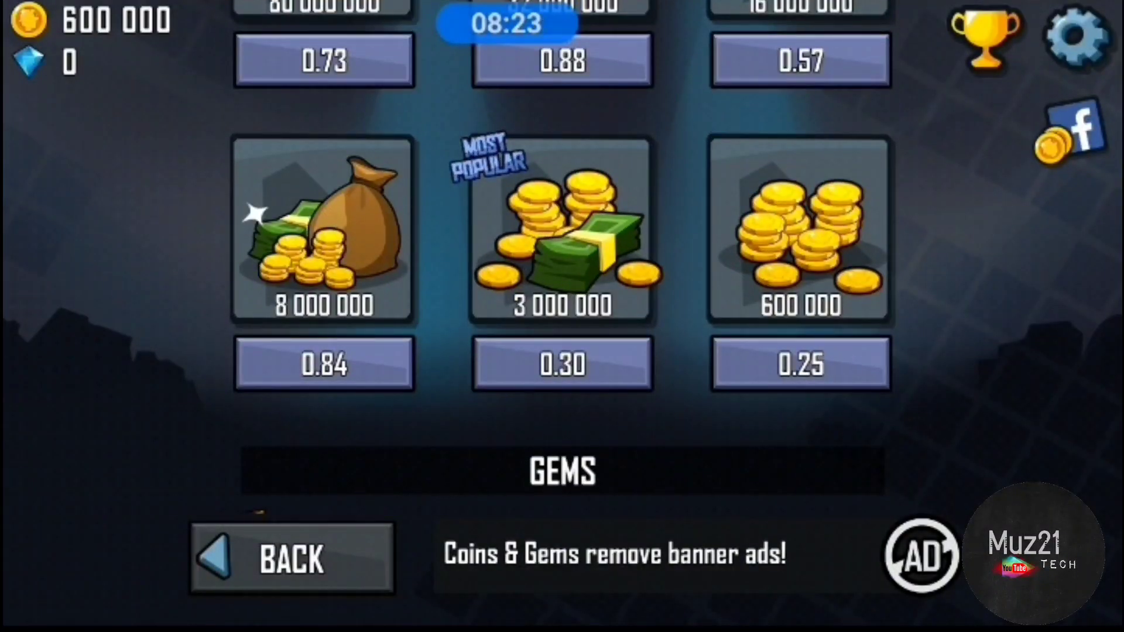
pyautogui.click(562, 364)
pyautogui.click(161, 211)
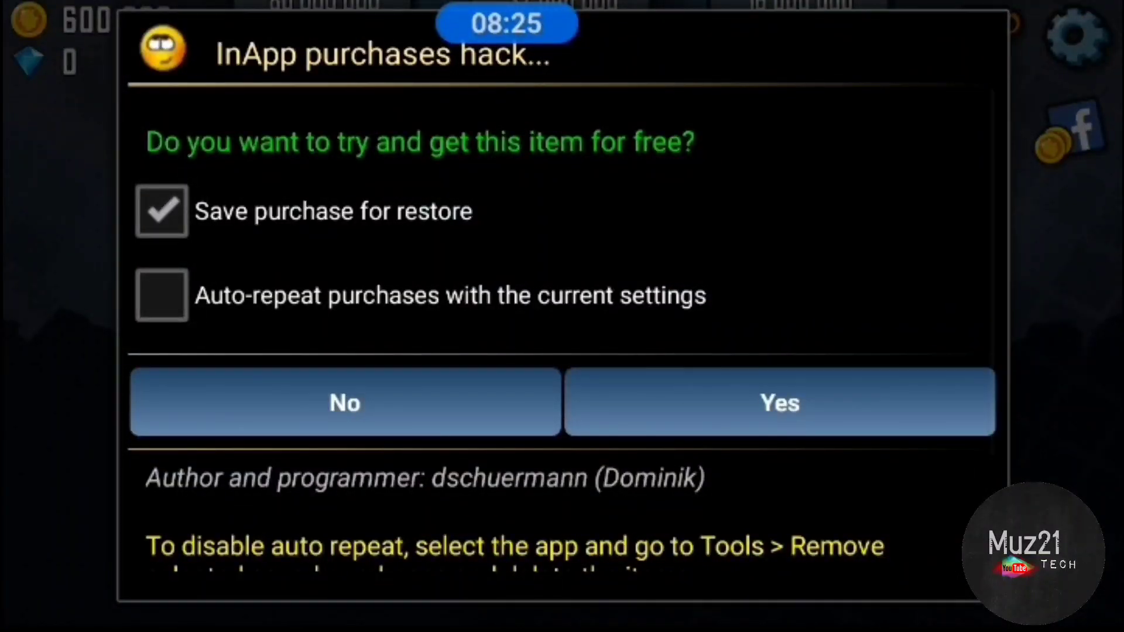
pyautogui.click(839, 407)
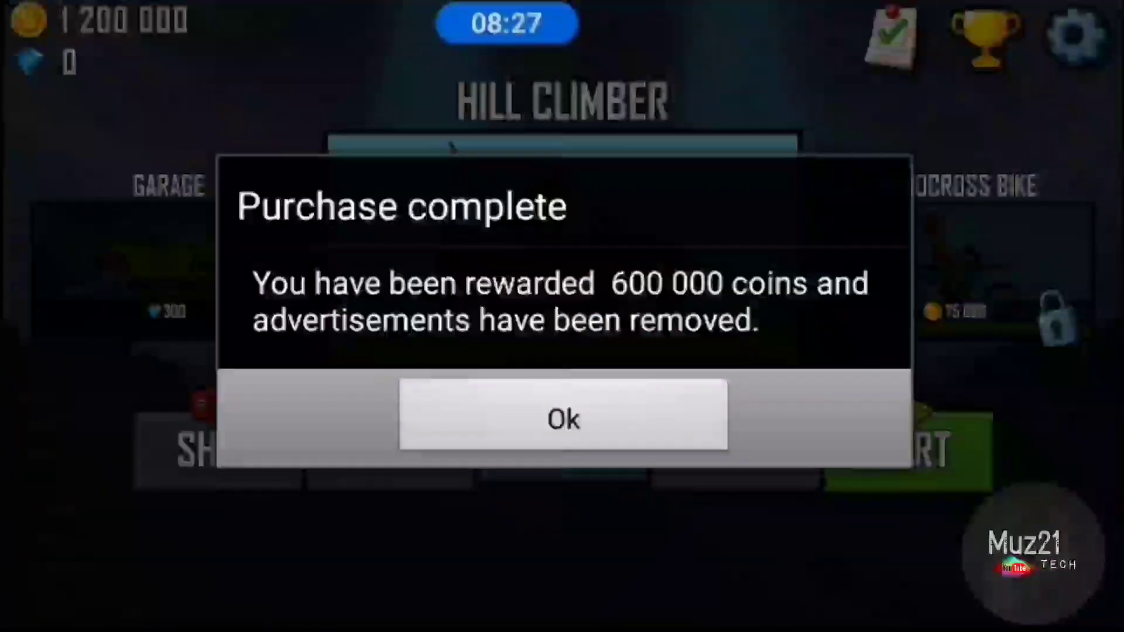
pyautogui.click(682, 416)
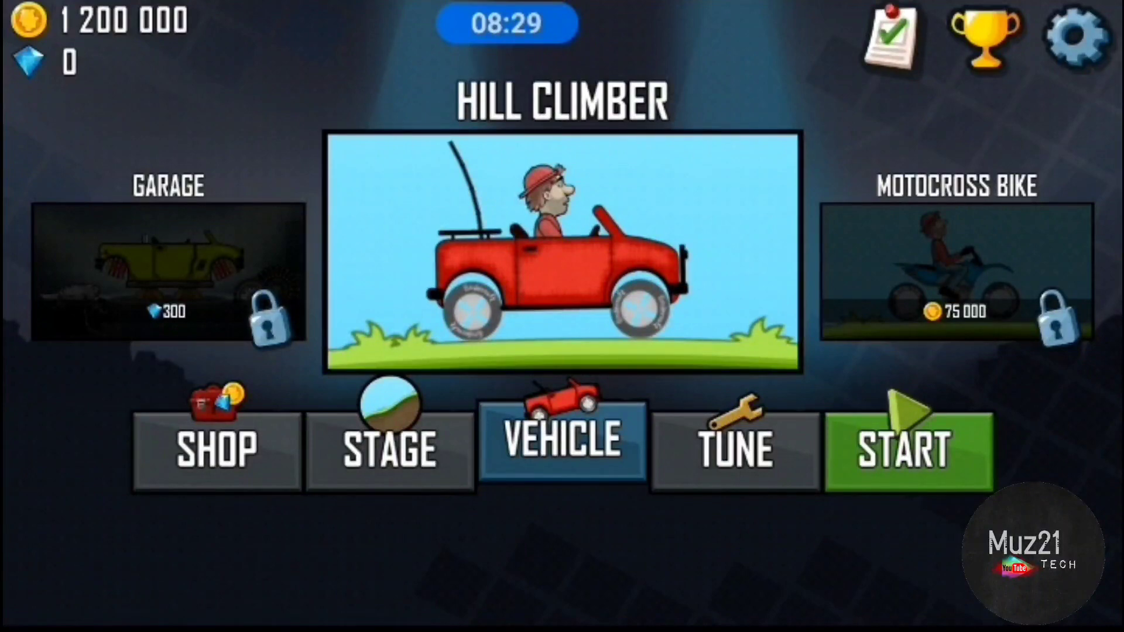
# Step: Get the 50 000 gem pack and the Garage Starter Pack for free, then bring the Sleigh into view
pyautogui.click(54, 37)
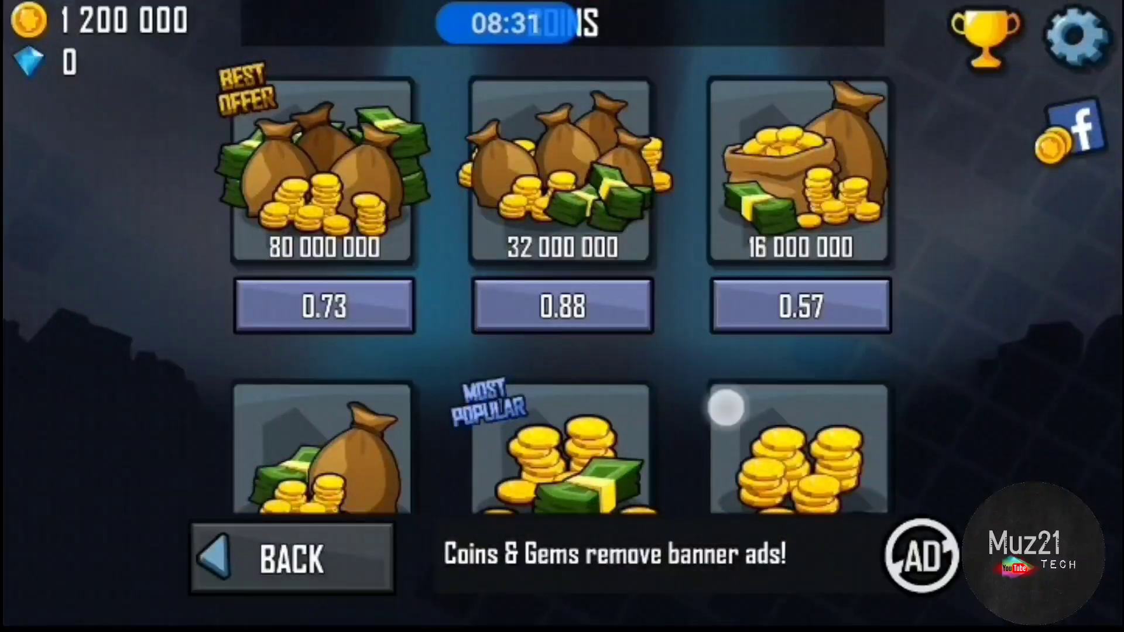
pyautogui.moveTo(725, 402); pyautogui.dragTo(738, 132)
pyautogui.moveTo(562, 439); pyautogui.dragTo(562, 115)
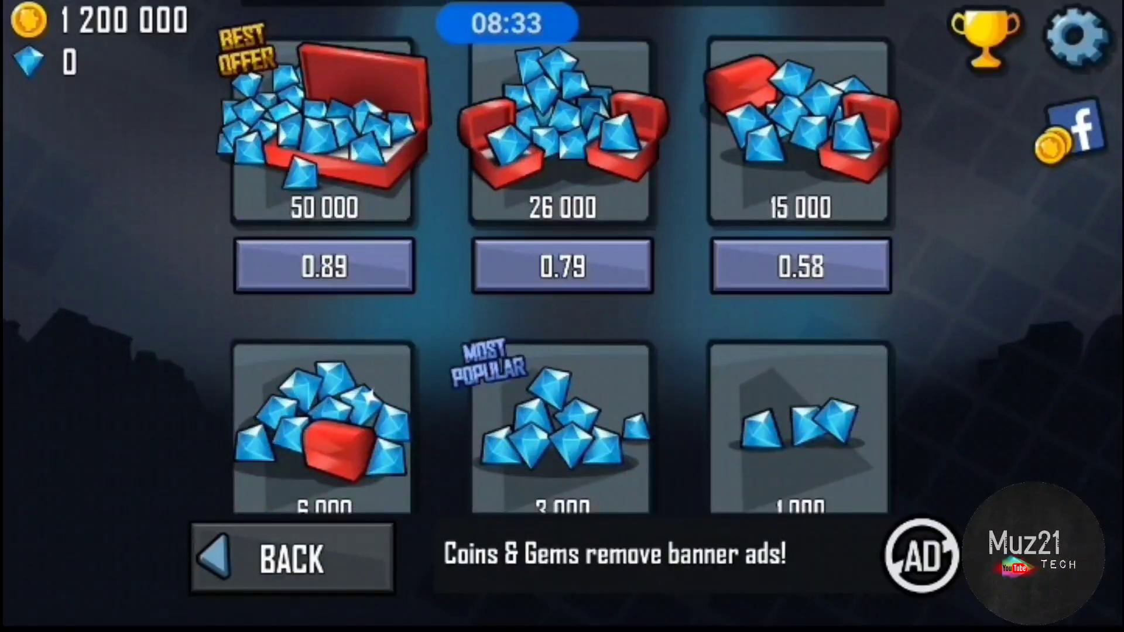
pyautogui.click(325, 266)
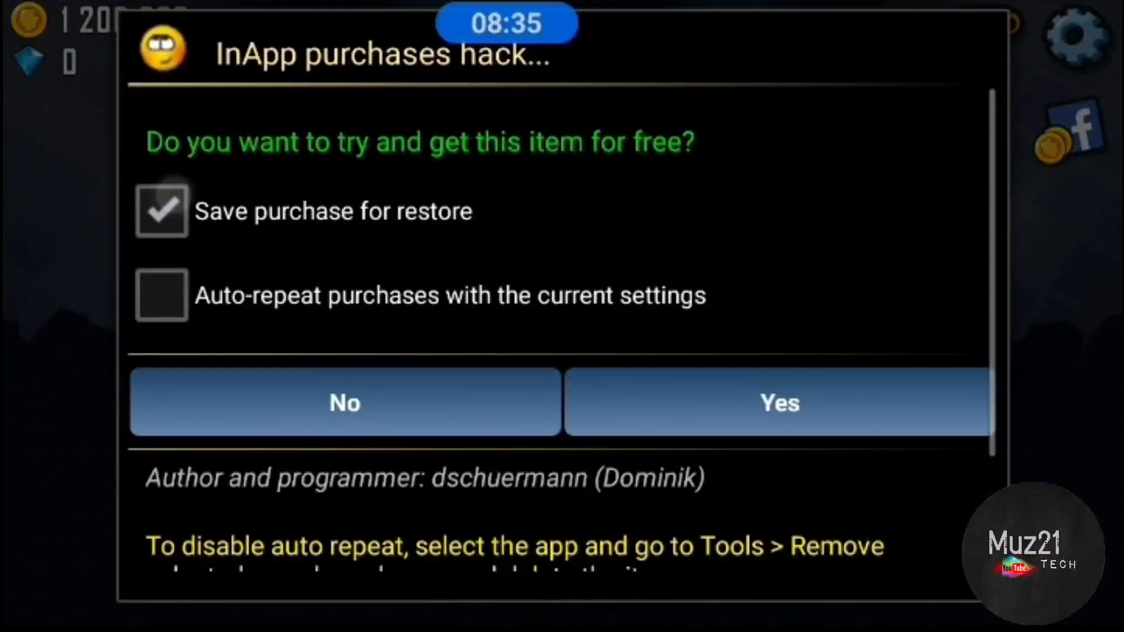
pyautogui.click(881, 402)
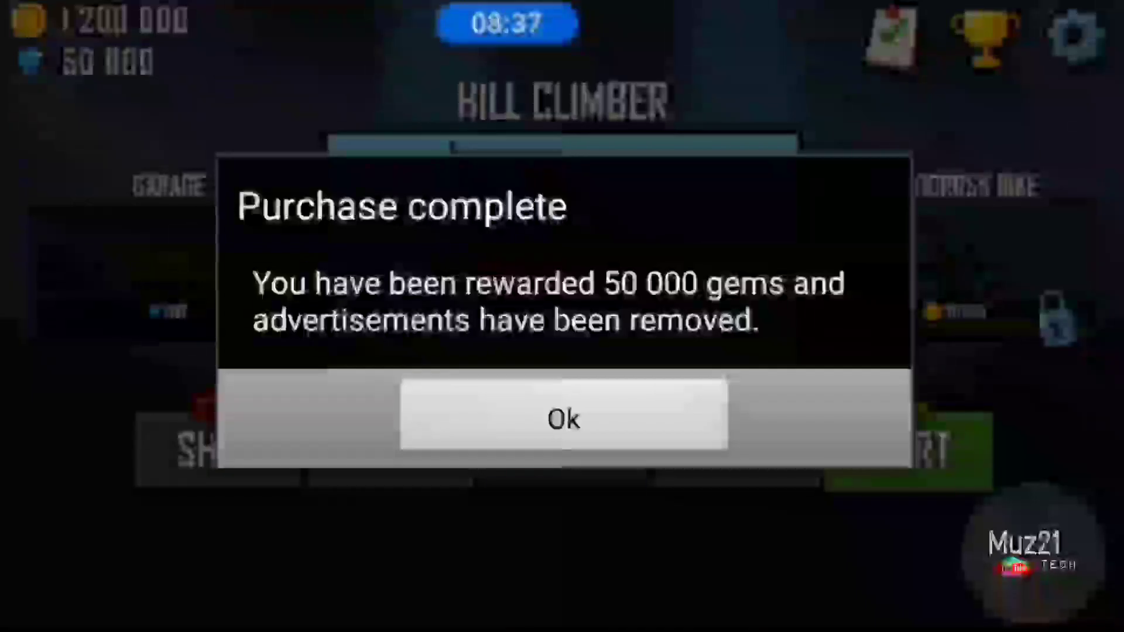
pyautogui.click(659, 415)
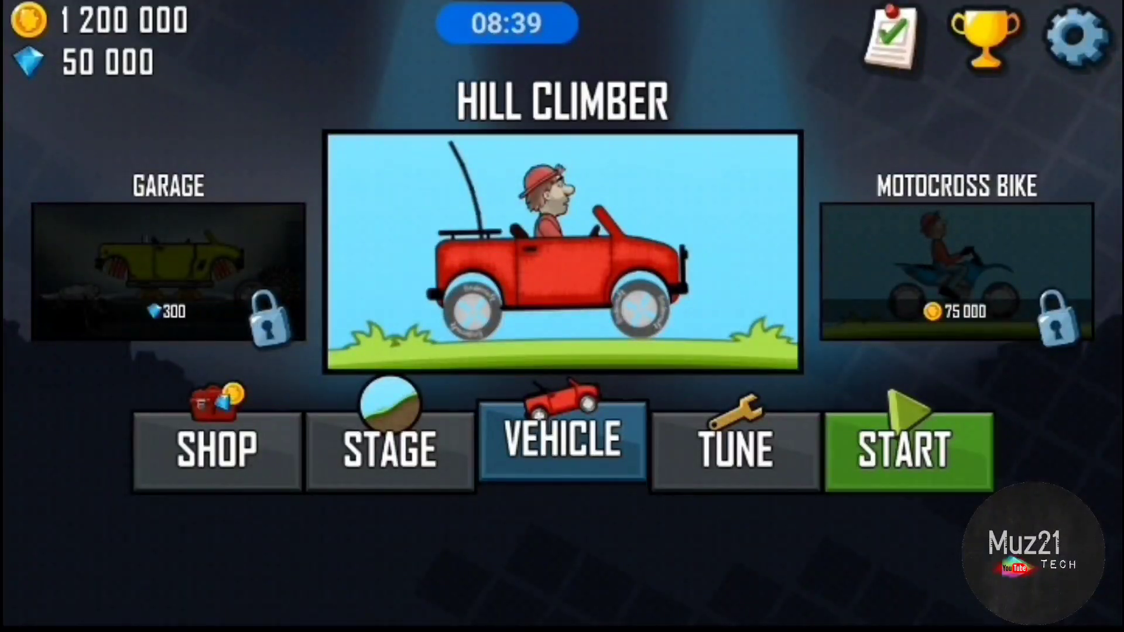
pyautogui.click(217, 449)
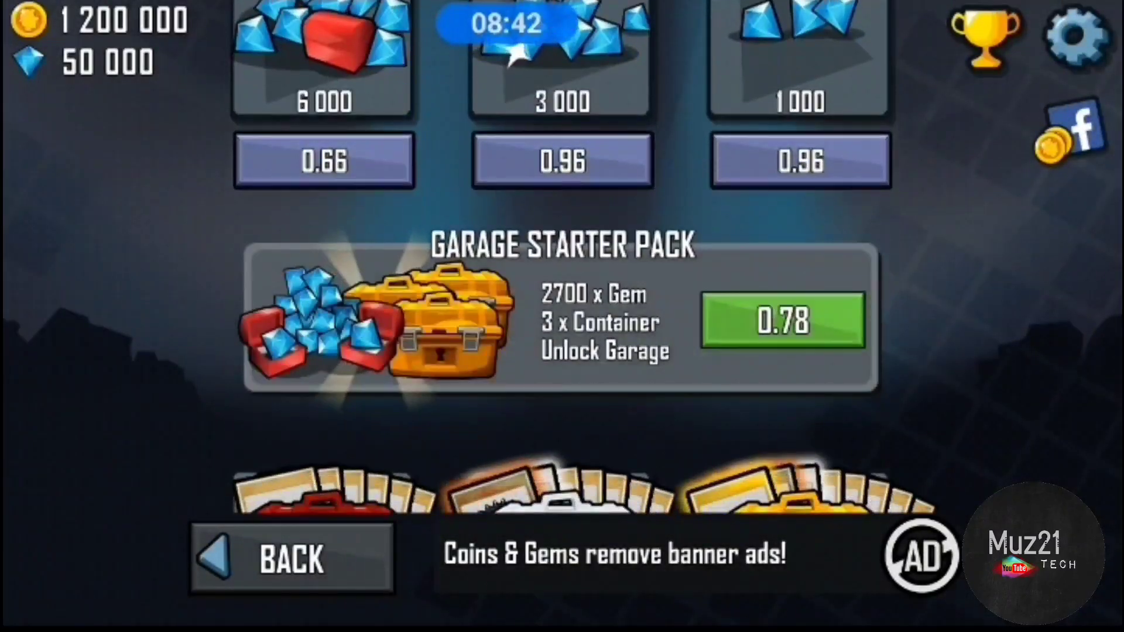
pyautogui.click(782, 321)
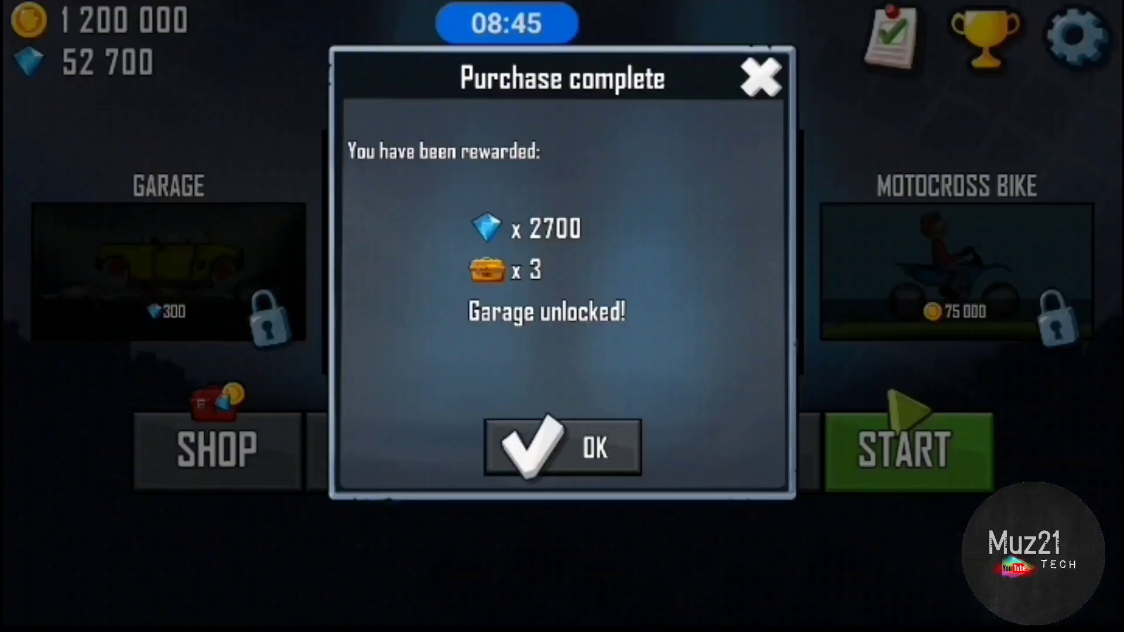
pyautogui.click(583, 456)
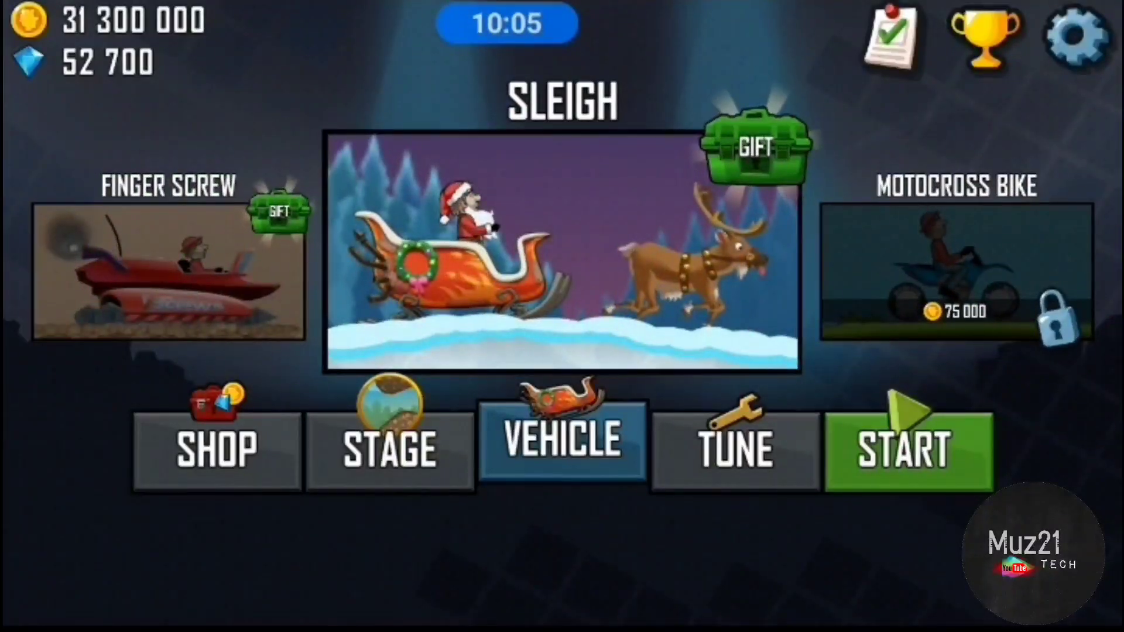
pyautogui.moveTo(466, 255); pyautogui.dragTo(636, 255)
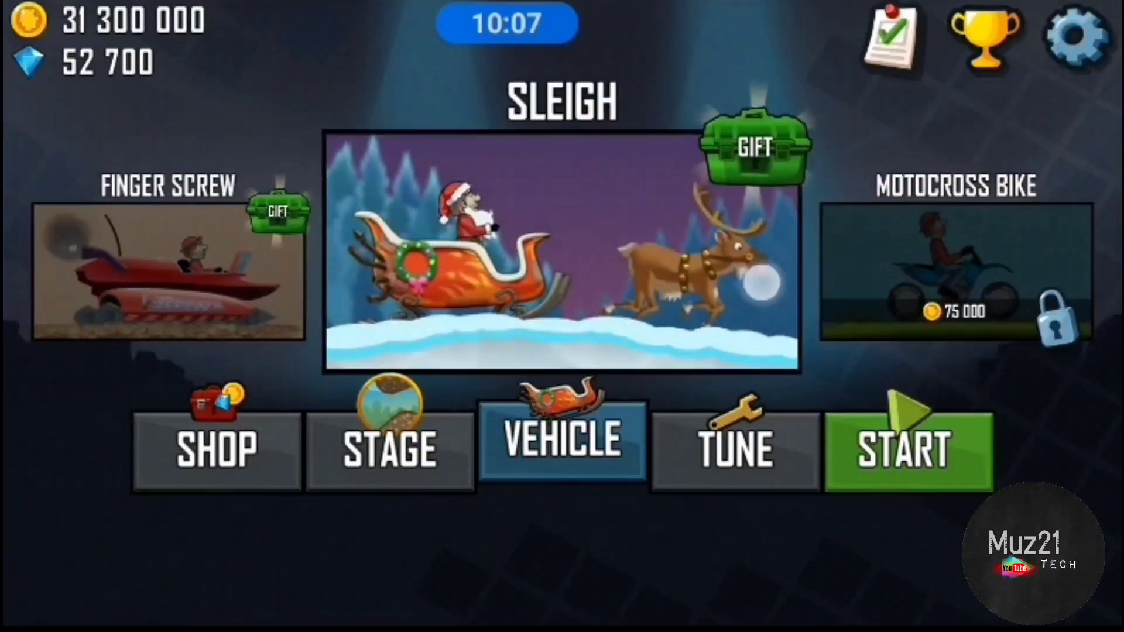
# Step: After a Sleigh race, stay in Lucky Patcher and rebuild Traffic Racer as an APK for InApp and LVL emulation
pyautogui.click(948, 451)
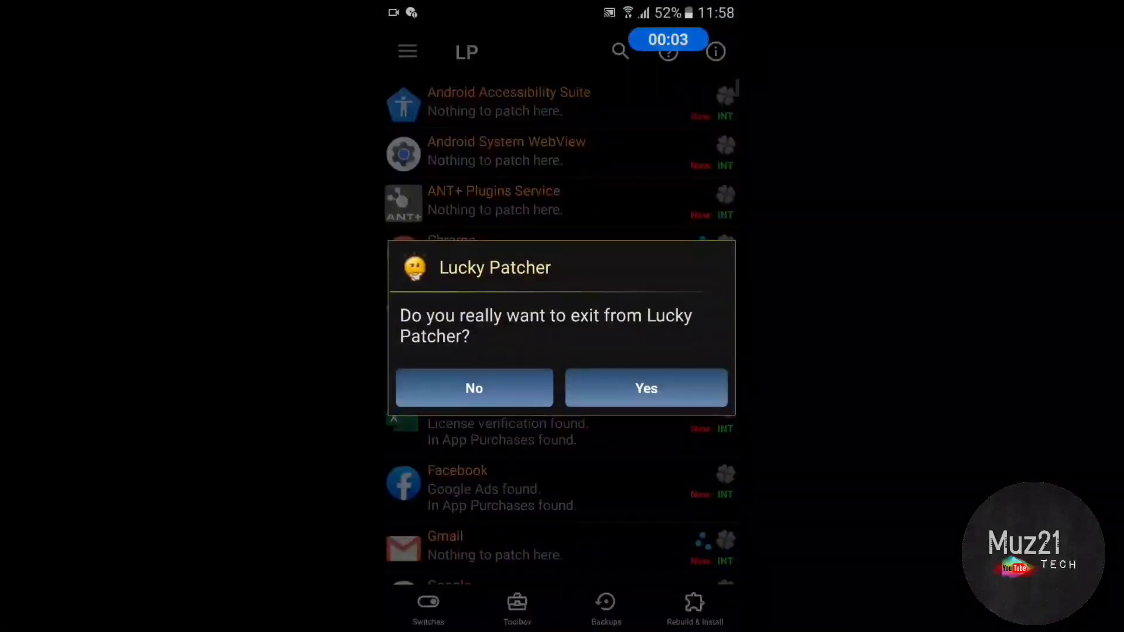
pyautogui.click(513, 390)
pyautogui.scroll(-5, 642, 272)
pyautogui.scroll(-5, 629, 343)
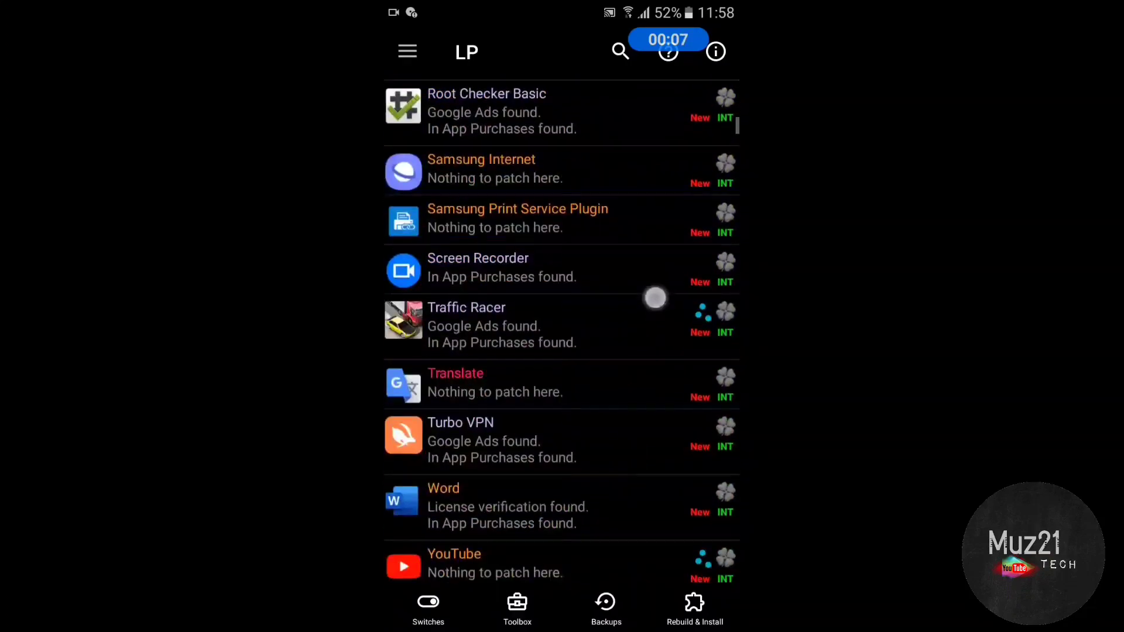
pyautogui.click(593, 323)
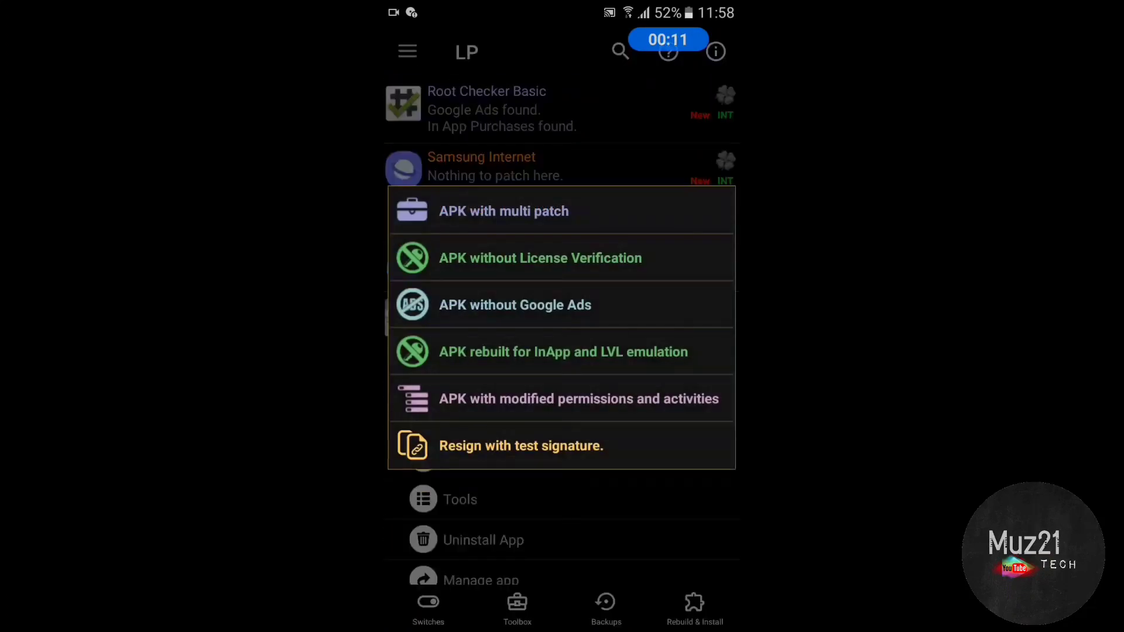
pyautogui.click(646, 345)
pyautogui.click(562, 605)
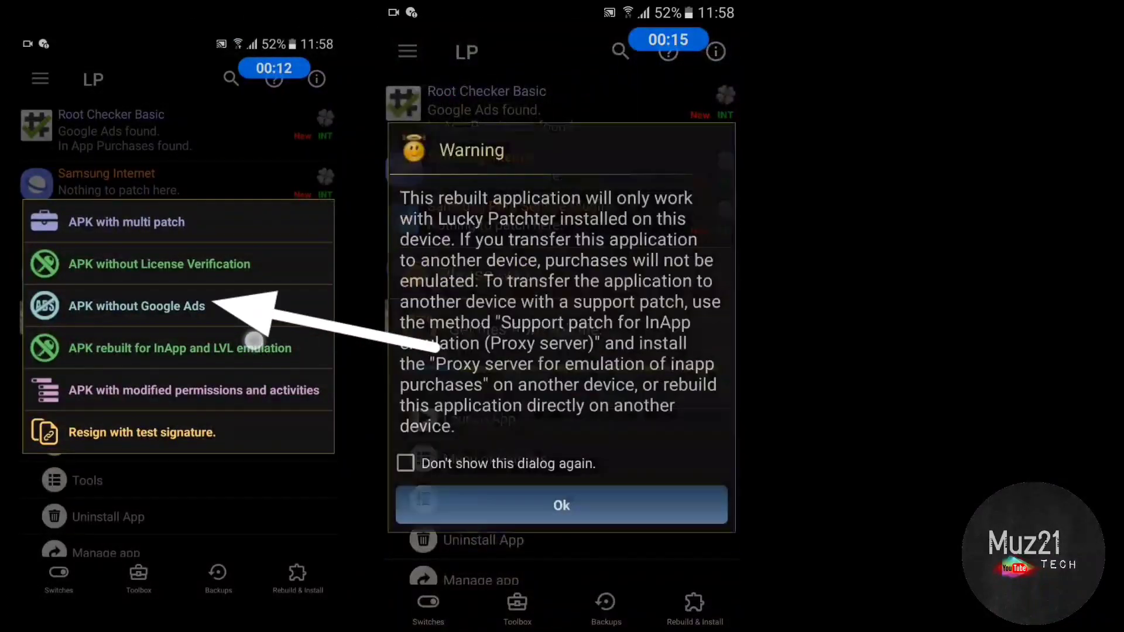
pyautogui.click(561, 505)
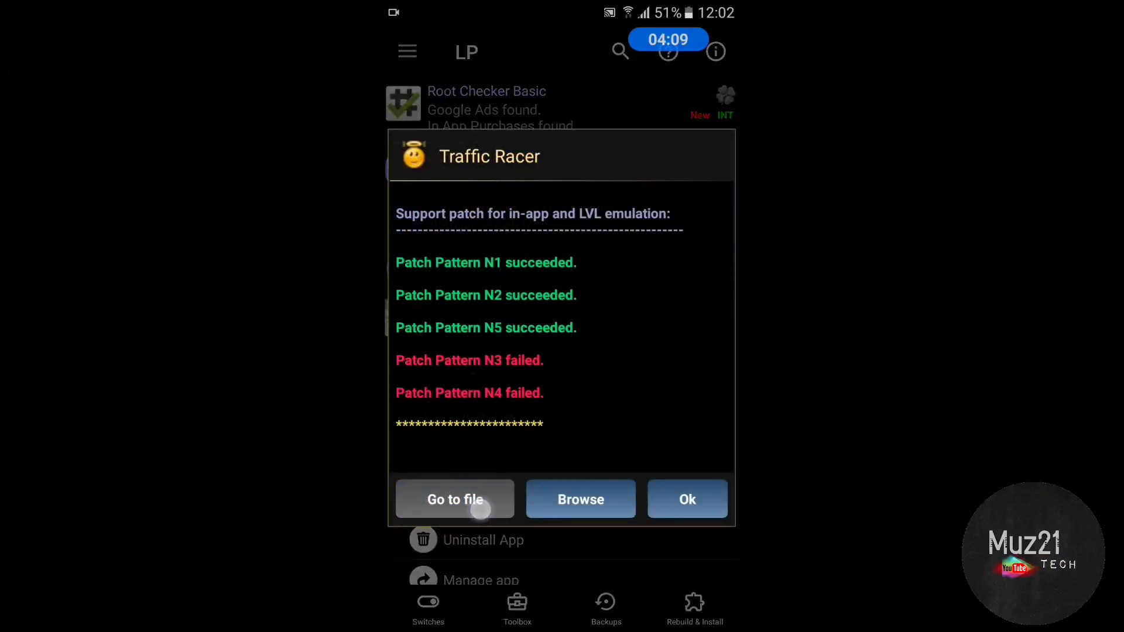
# Step: Reinstall Traffic Racer from the patched APK, uninstalling the original, then back out toward exiting
pyautogui.click(481, 510)
pyautogui.click(683, 276)
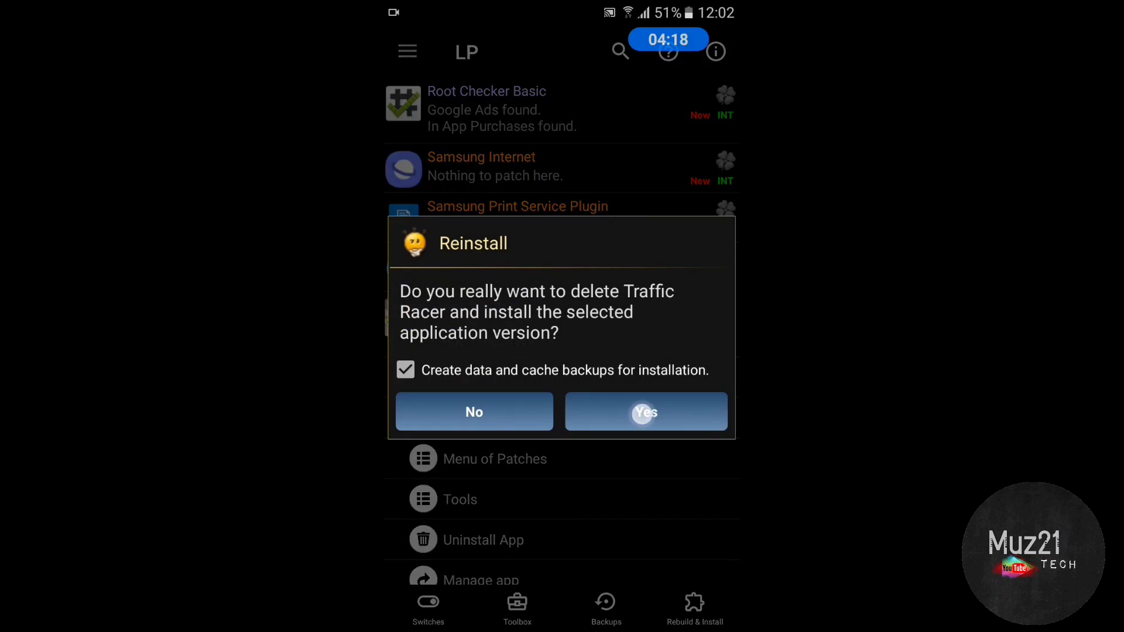
pyautogui.click(643, 412)
pyautogui.click(675, 382)
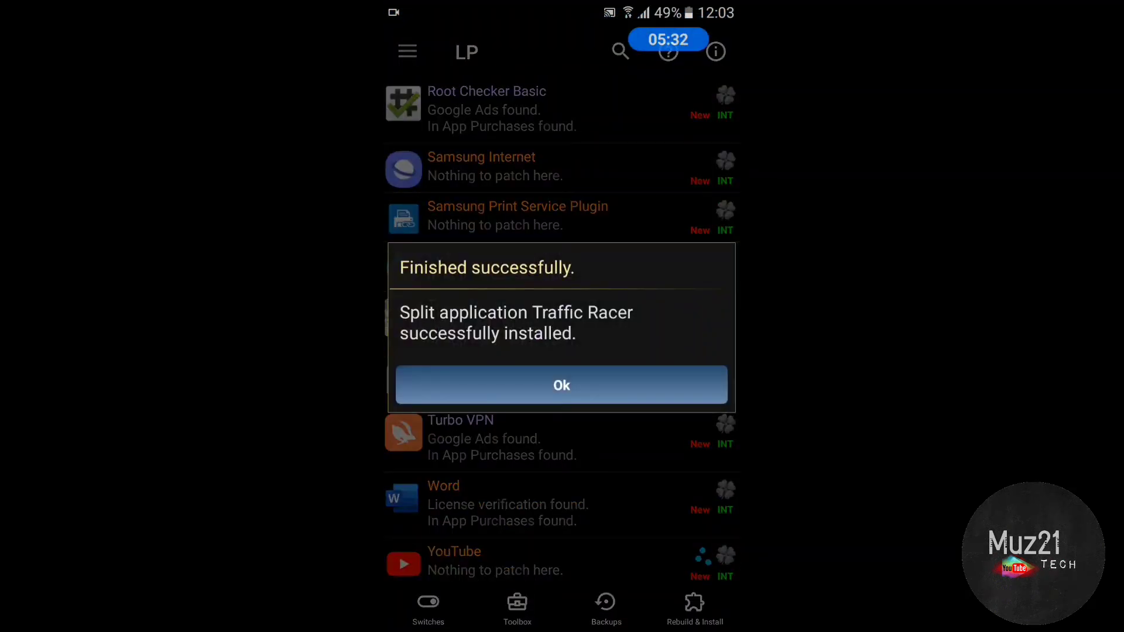
pyautogui.click(629, 380)
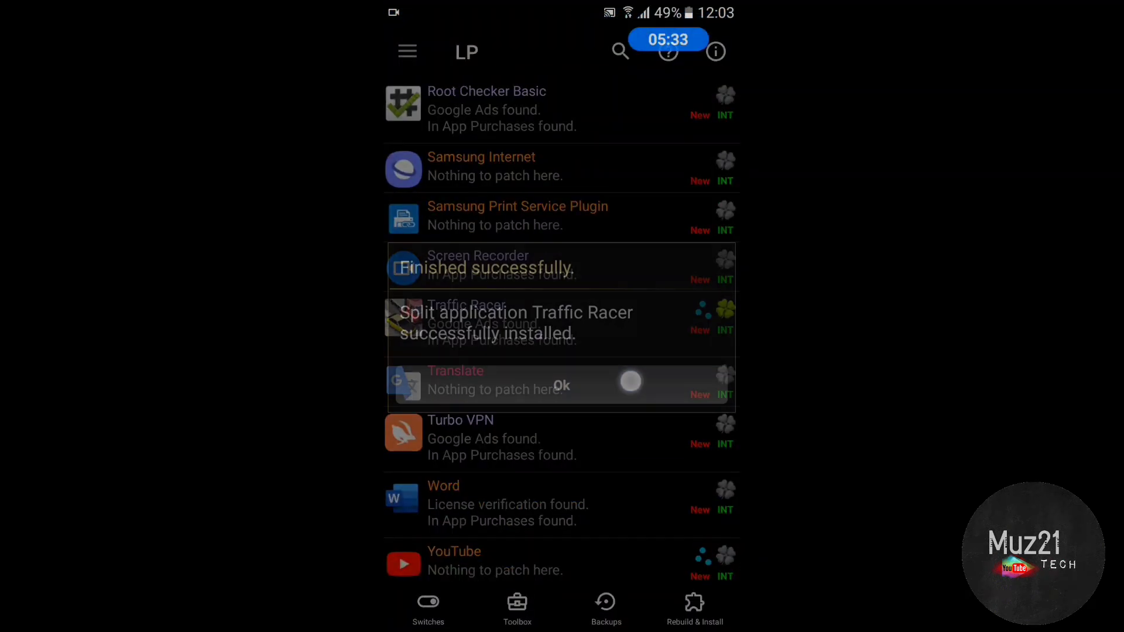
pyautogui.press('Escape')
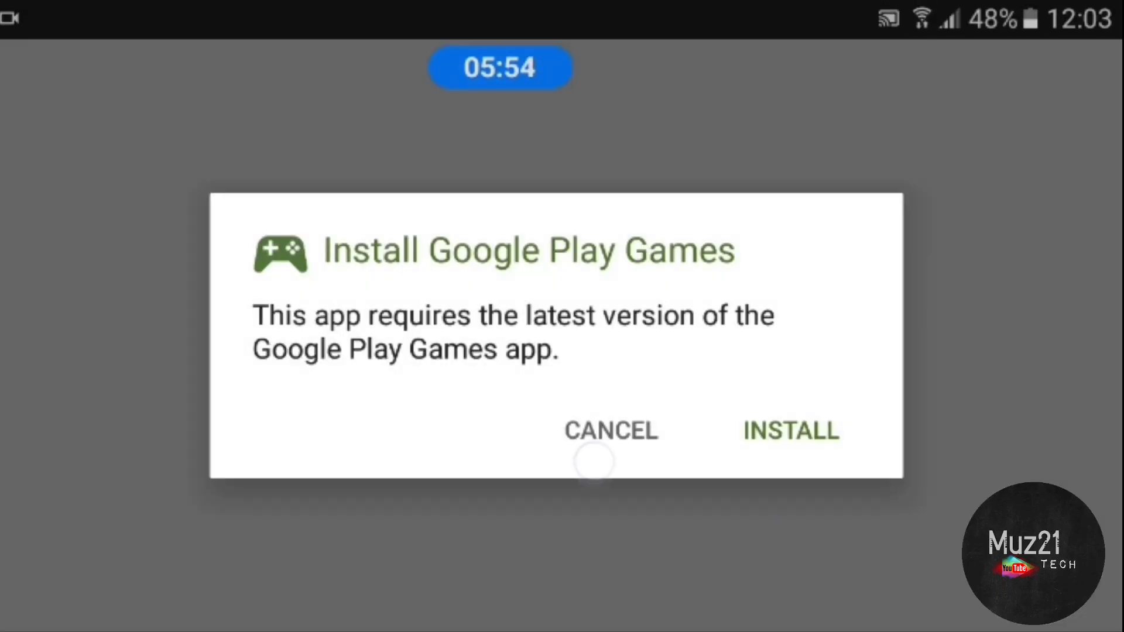
# Step: Cancel the Install Google Play Games prompt in Traffic Racer
pyautogui.click(594, 459)
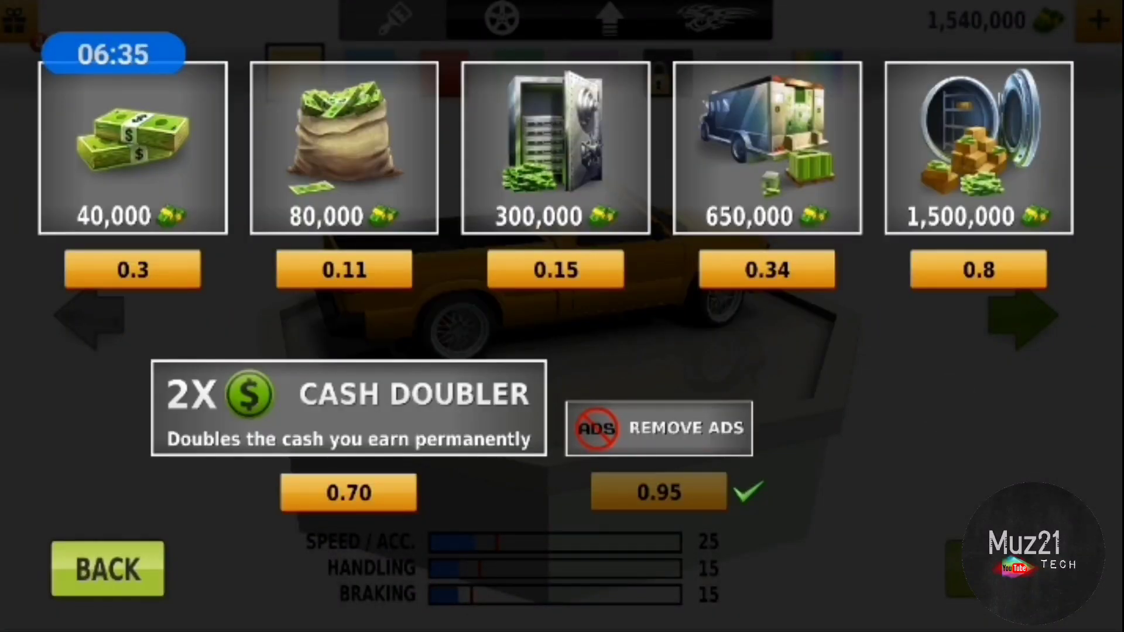
# Step: Page through the showroom and buy the 1,500,000 supercar
pyautogui.click(1019, 313)
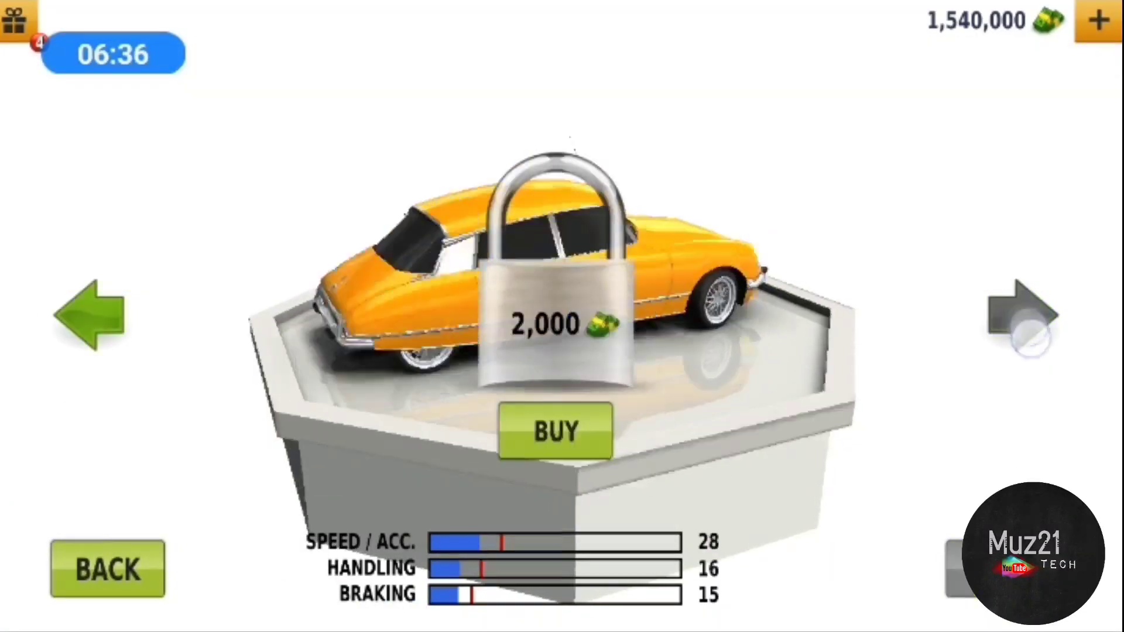
pyautogui.click(88, 313)
pyautogui.click(84, 301)
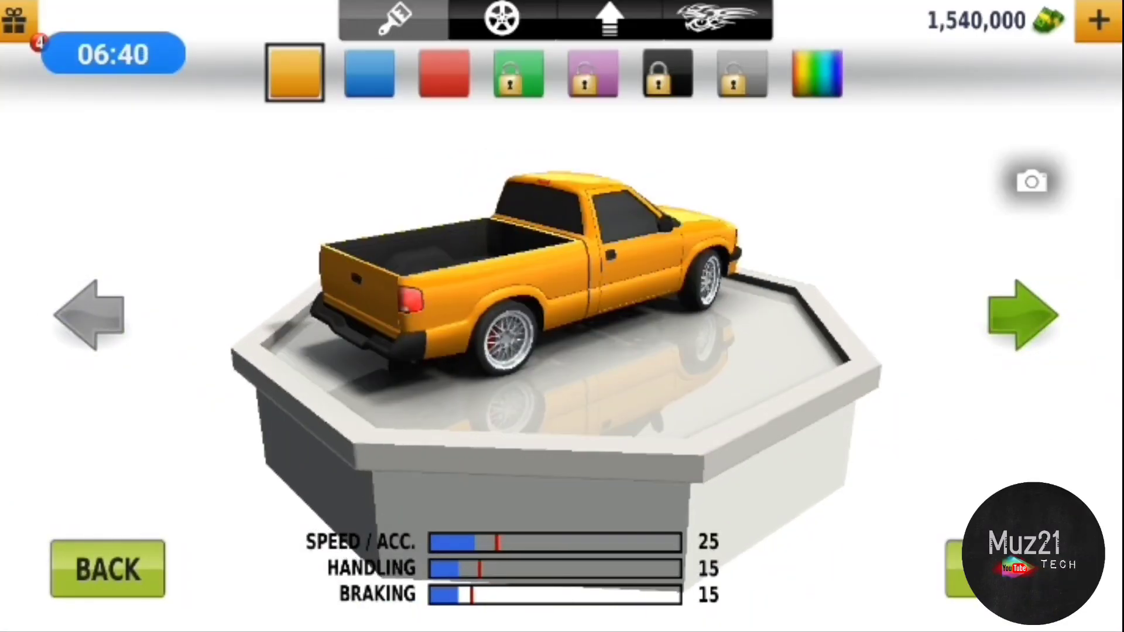
pyautogui.click(1001, 316)
pyautogui.click(994, 338)
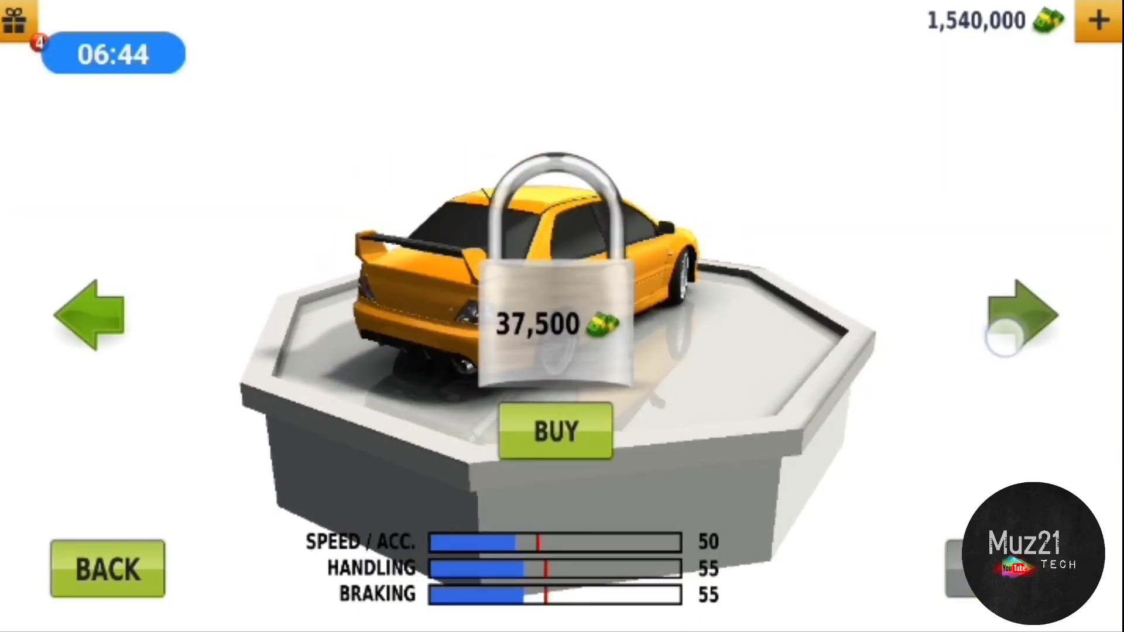
pyautogui.click(988, 335)
pyautogui.click(1016, 329)
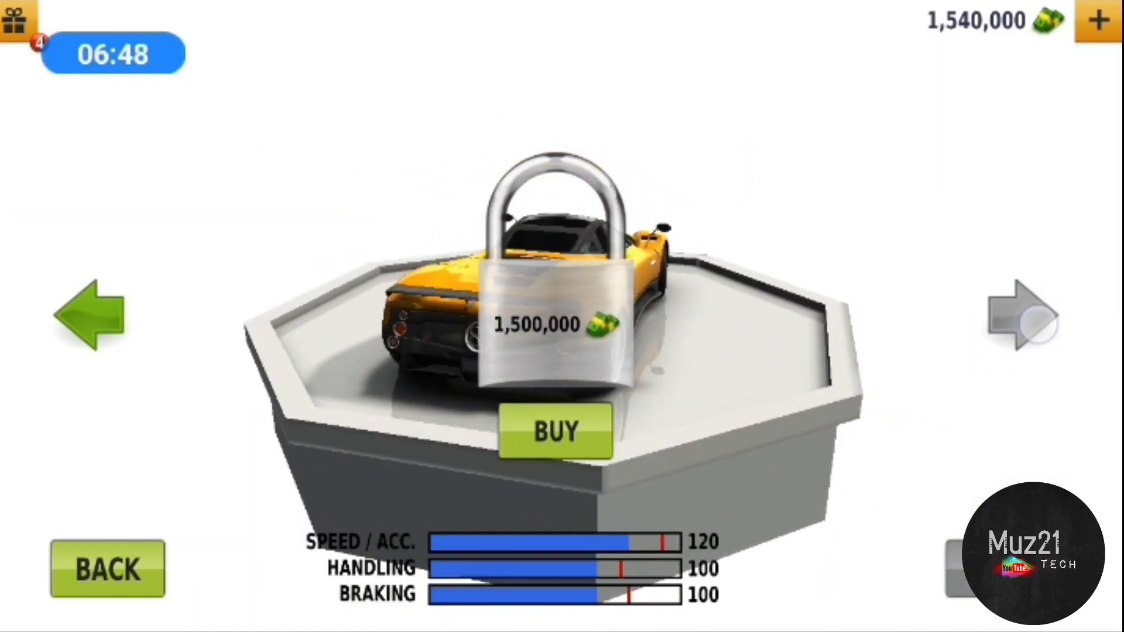
pyautogui.click(562, 422)
pyautogui.click(473, 340)
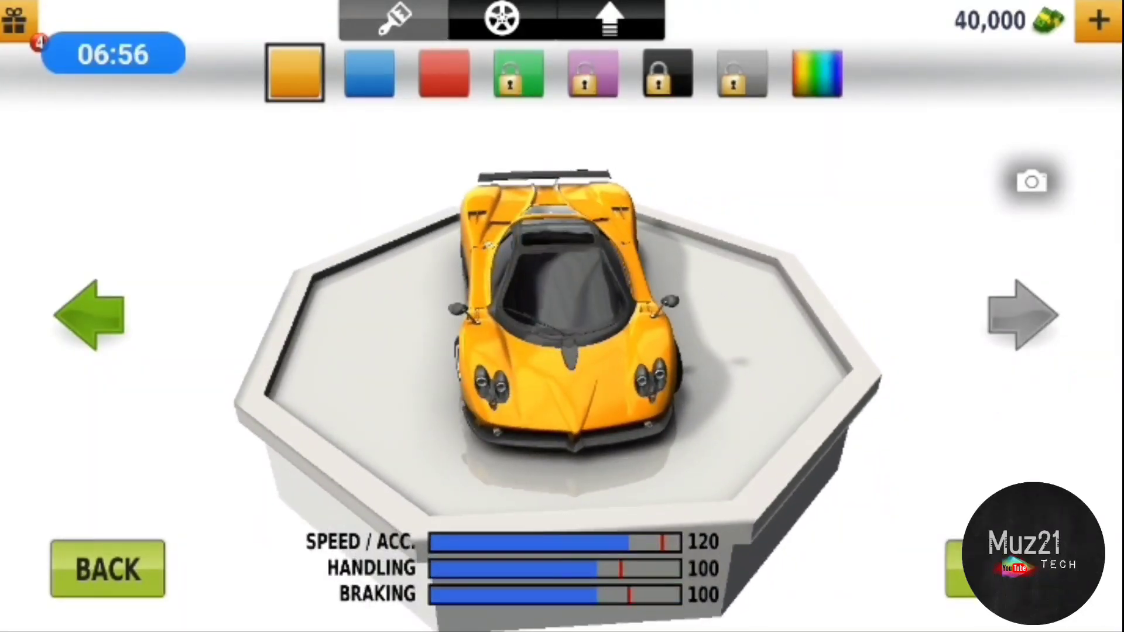
# Step: Preview black paint, buy a different wheel design and upgrade the car's speed once
pyautogui.click(667, 73)
pyautogui.click(502, 19)
pyautogui.moveTo(878, 72); pyautogui.dragTo(307, 73)
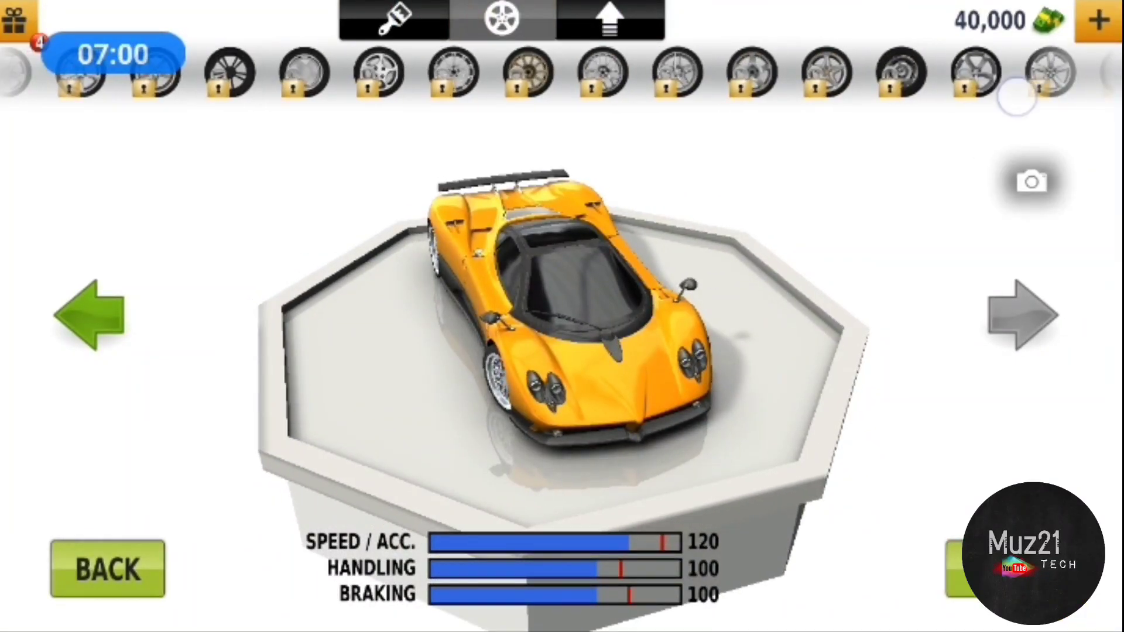
pyautogui.click(985, 73)
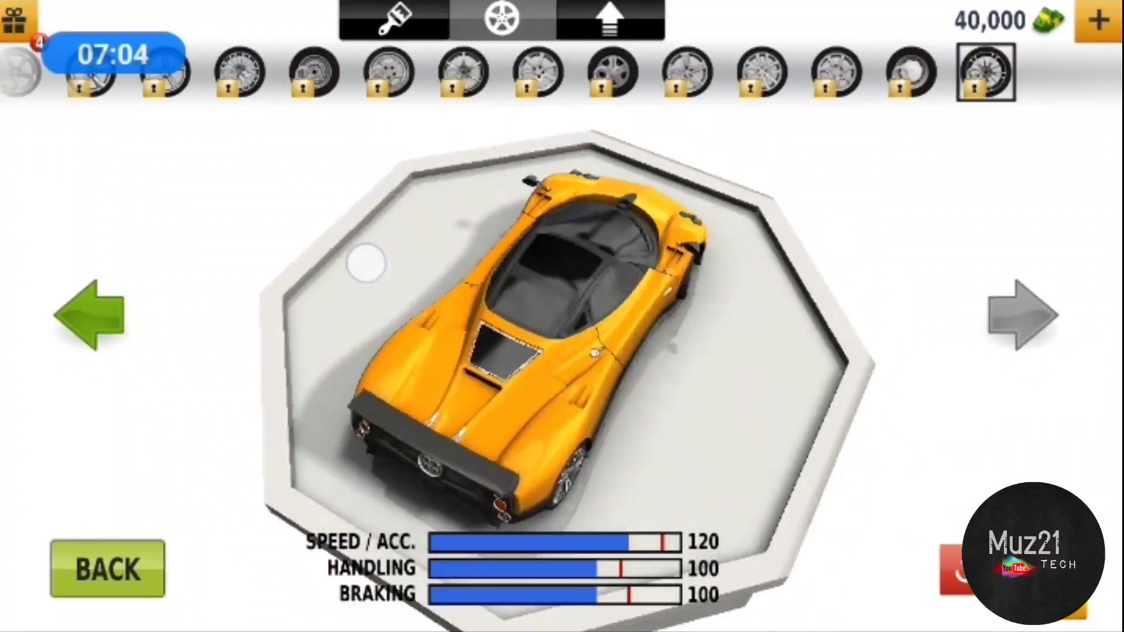
pyautogui.click(955, 569)
pyautogui.click(609, 19)
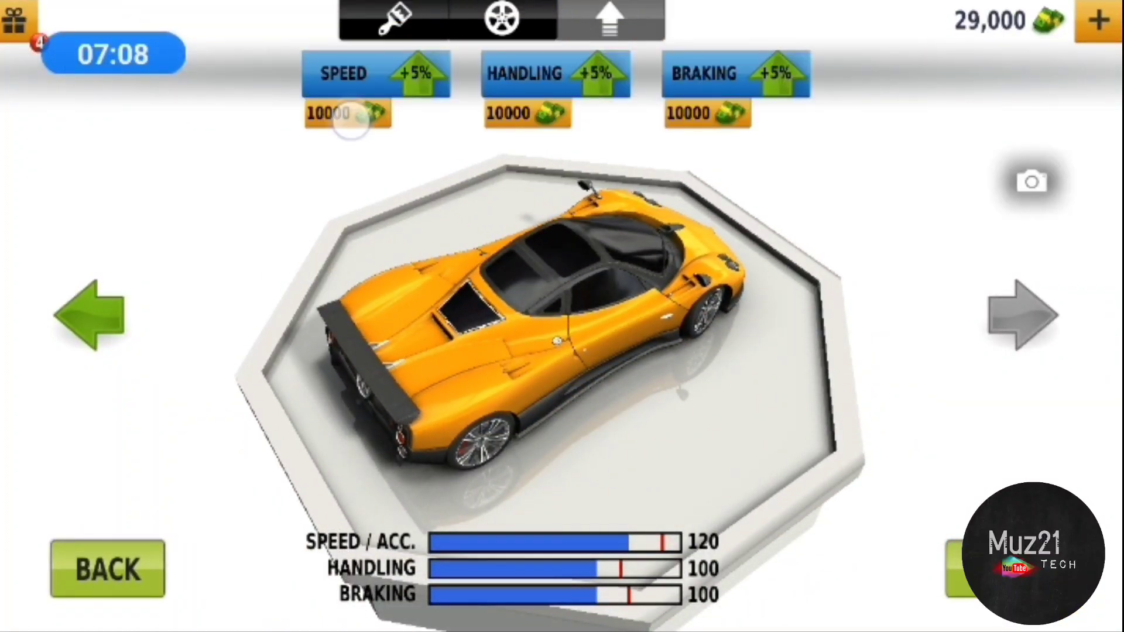
pyautogui.click(377, 73)
pyautogui.click(377, 74)
# Step: Claim the 1,500,000 cash pack for free, then max the speed, handling and braking upgrades
pyautogui.click(488, 339)
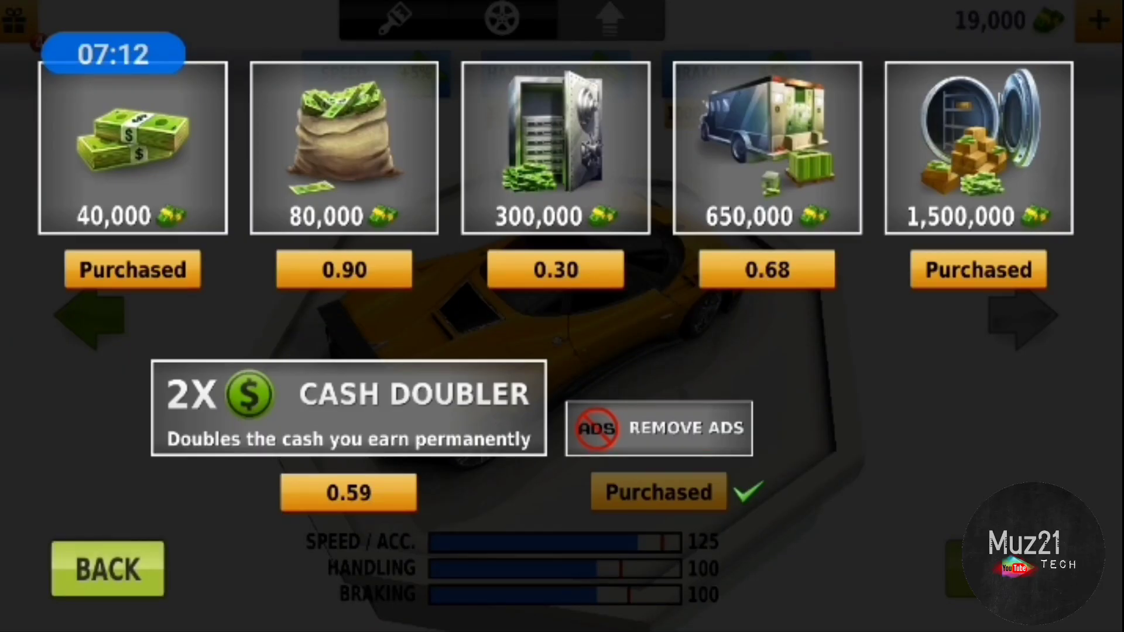
pyautogui.click(979, 269)
pyautogui.click(776, 407)
pyautogui.click(553, 426)
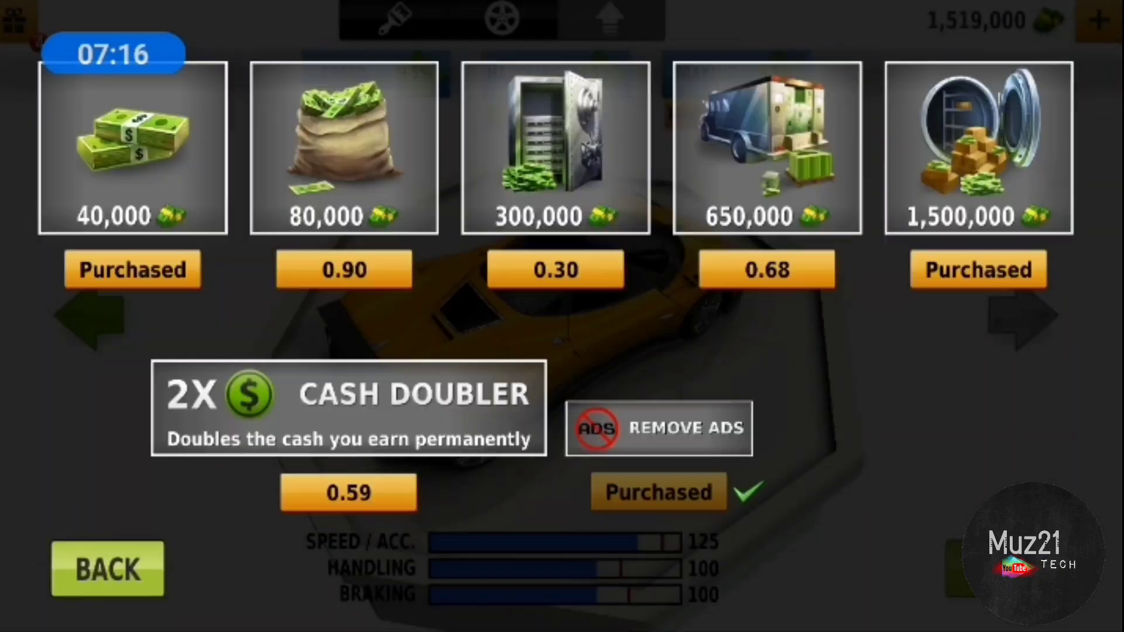
pyautogui.click(108, 570)
pyautogui.click(377, 73)
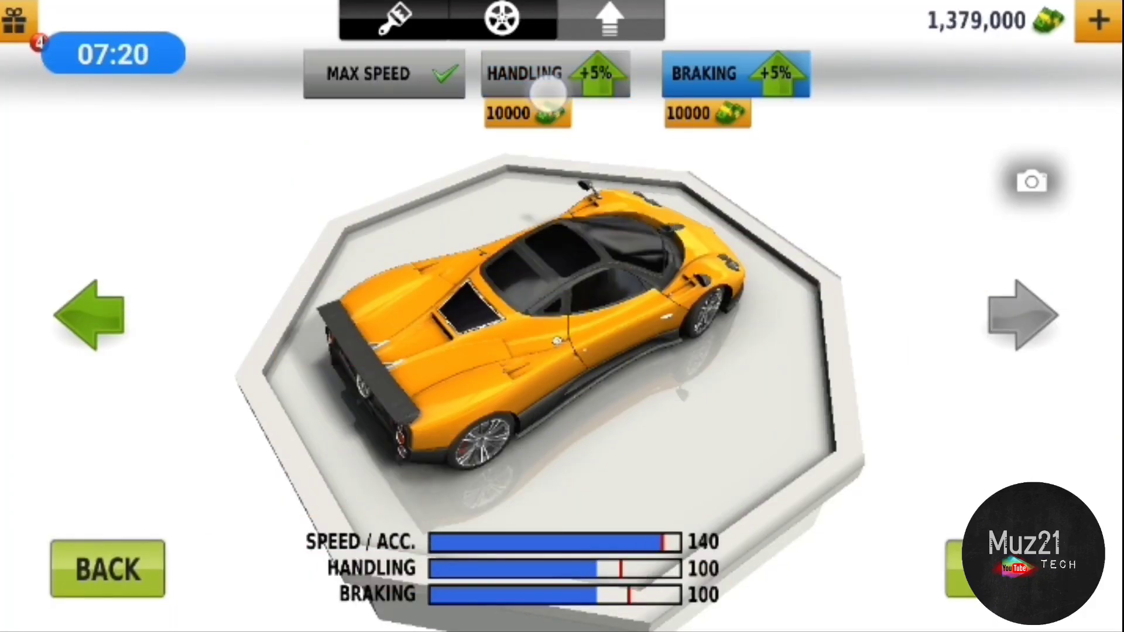
pyautogui.click(555, 73)
pyautogui.click(716, 79)
# Step: Unlock and apply the black paint to the supercar, then proceed to game mode selection
pyautogui.click(974, 569)
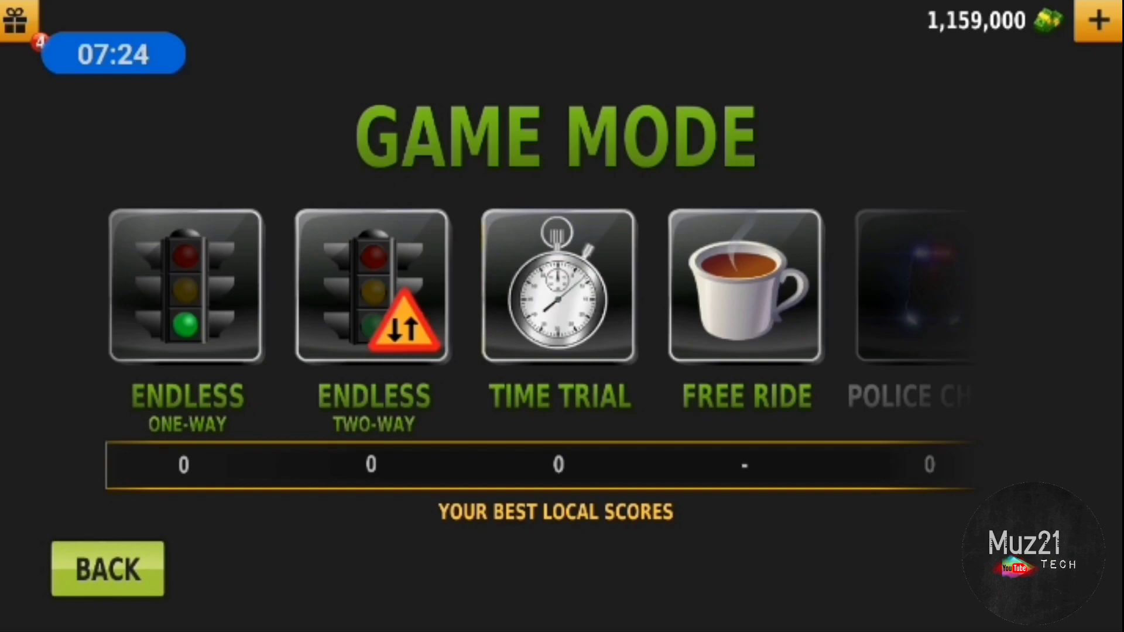
pyautogui.click(106, 567)
pyautogui.click(667, 73)
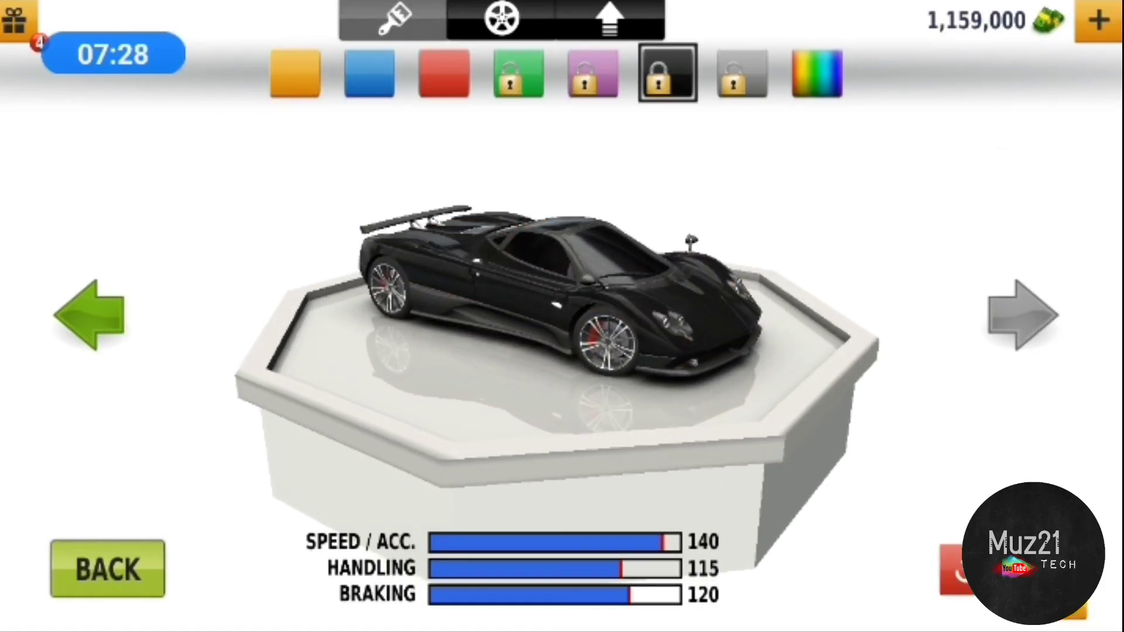
pyautogui.click(966, 569)
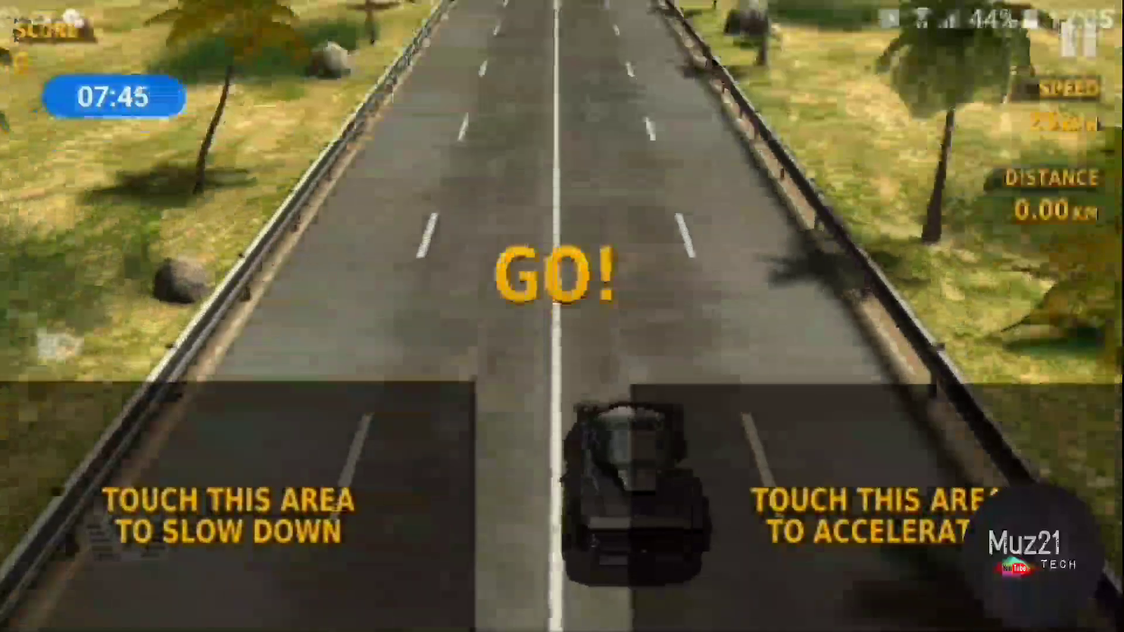
# Step: Start the race, accelerating and dismissing the bonus-score tip
pyautogui.click(904, 535)
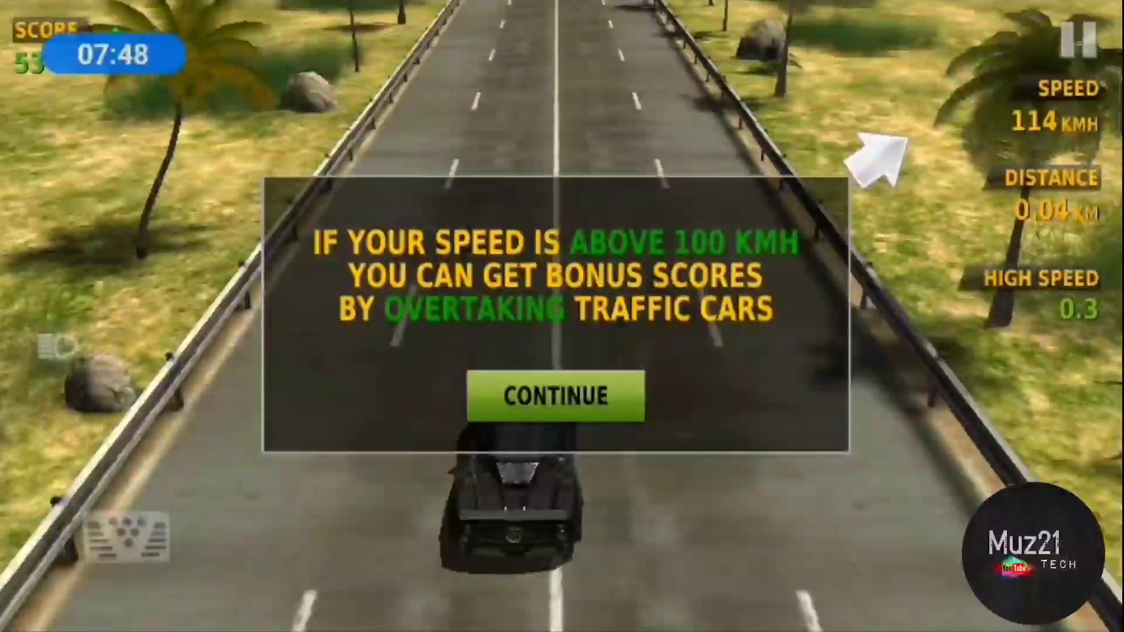
pyautogui.click(554, 396)
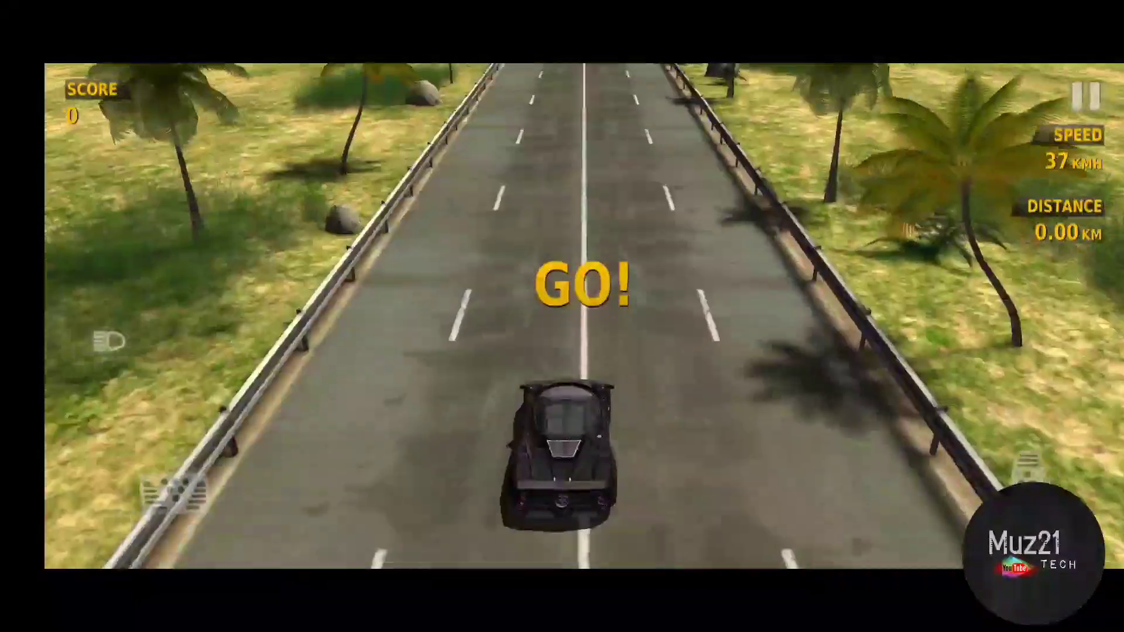